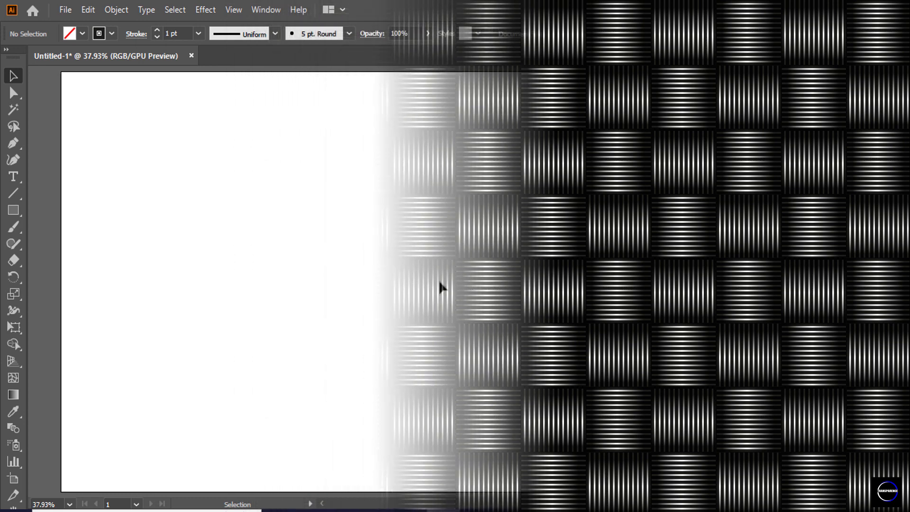
- Draw a square of about 454 px near the artboard centre
key("m")
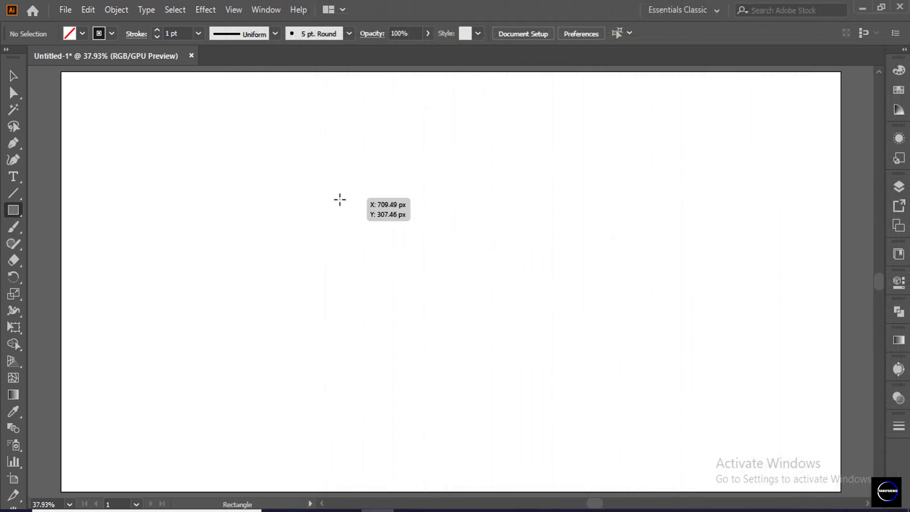
left_click_drag(340, 200, 519, 314)
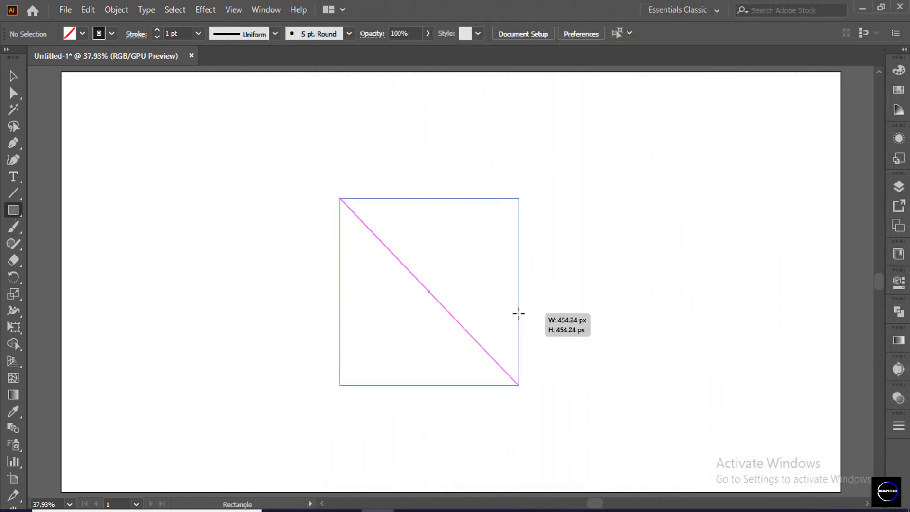
left_click_drag(519, 313, 524, 314)
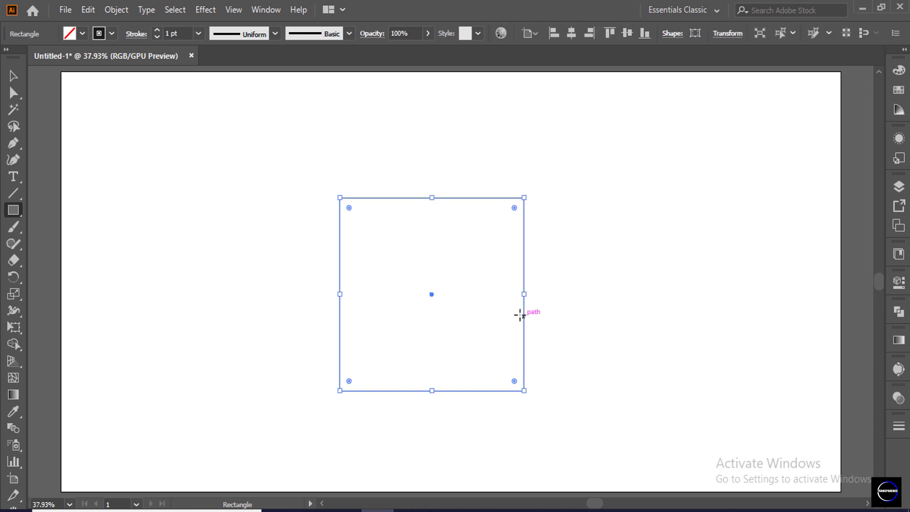
- Paste a copy in front and narrow it to an 18.64 px strip along the left edge
left_click(88, 10)
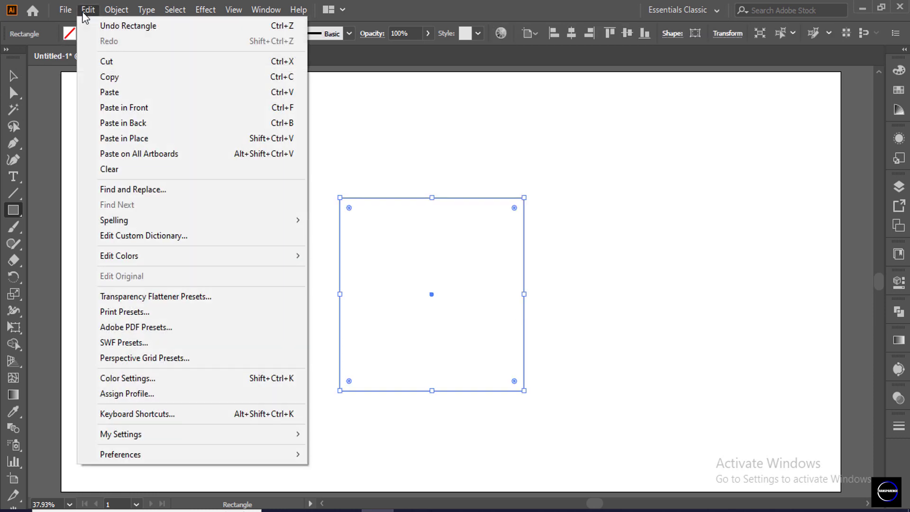
left_click(113, 77)
left_click(88, 10)
left_click(138, 108)
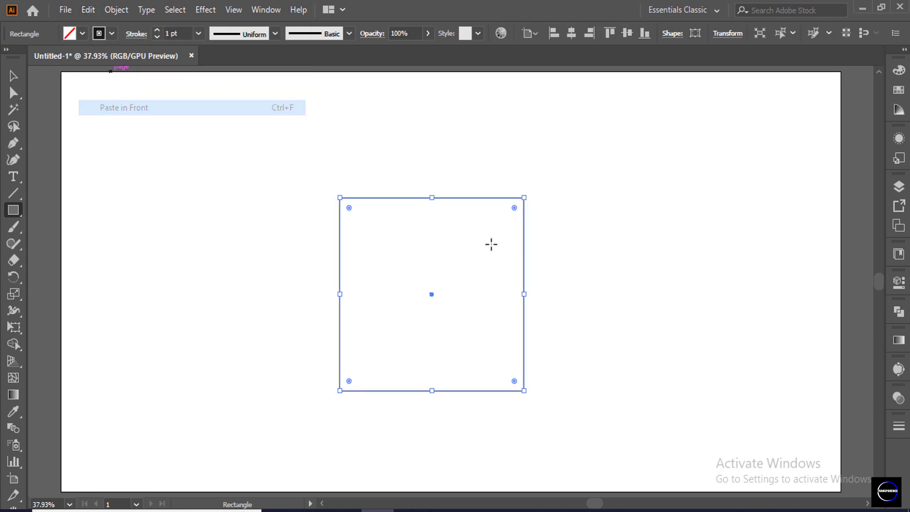
left_click_drag(526, 295, 349, 282)
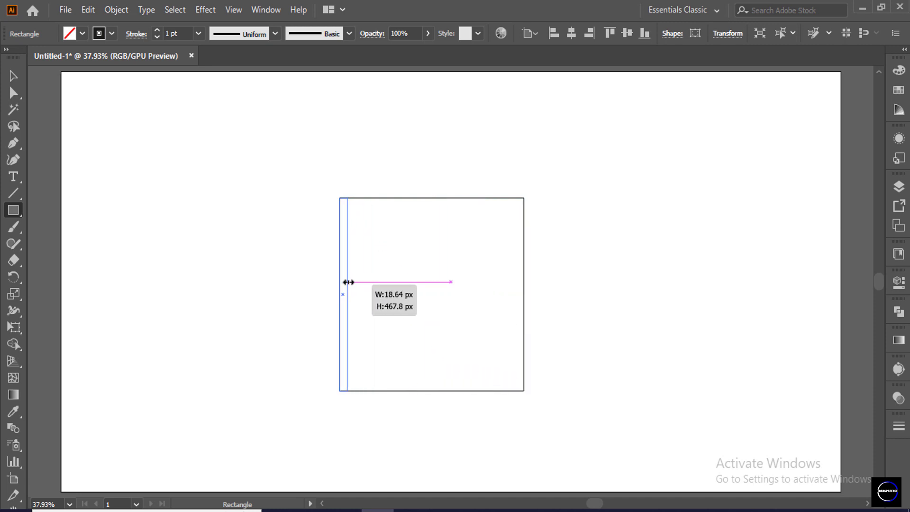
left_click_drag(348, 283, 350, 282)
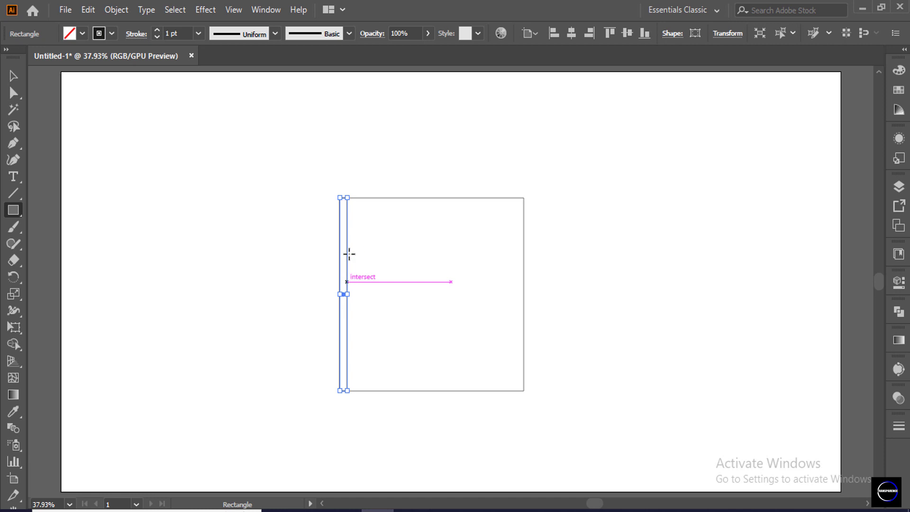
- Select the square behind the strip and lock it
left_click(14, 76)
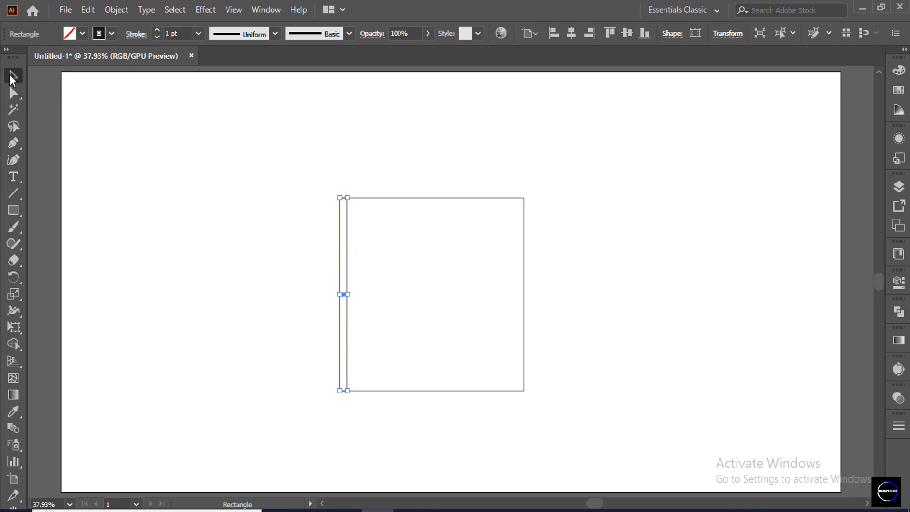
left_click(351, 166)
left_click_drag(482, 152, 564, 256)
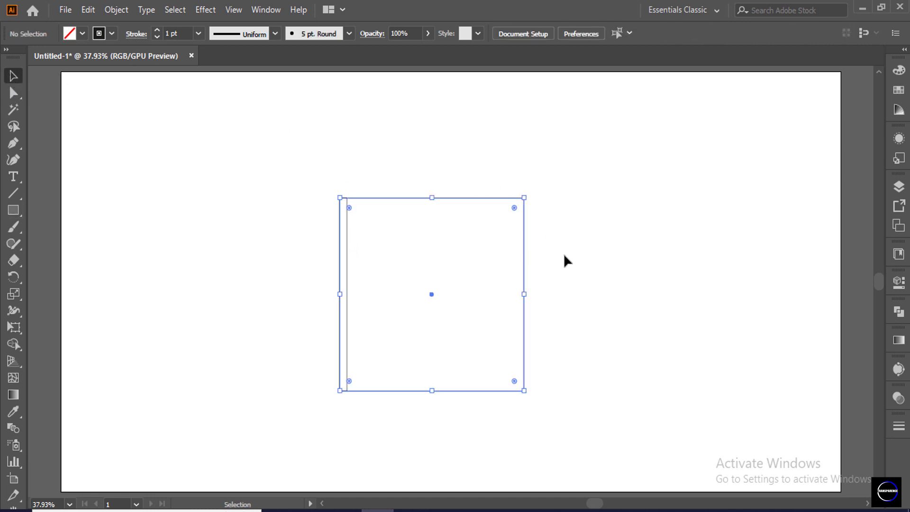
left_click(116, 10)
mouse_move(165, 103)
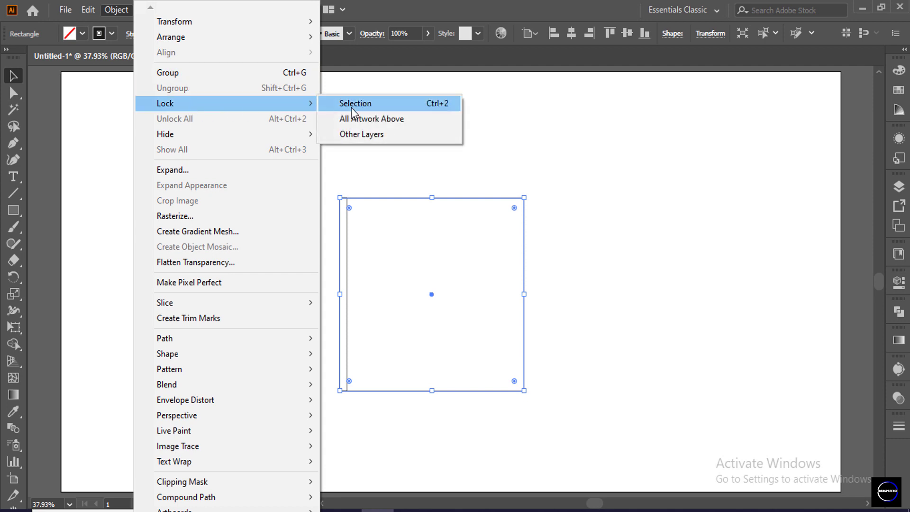
left_click(351, 107)
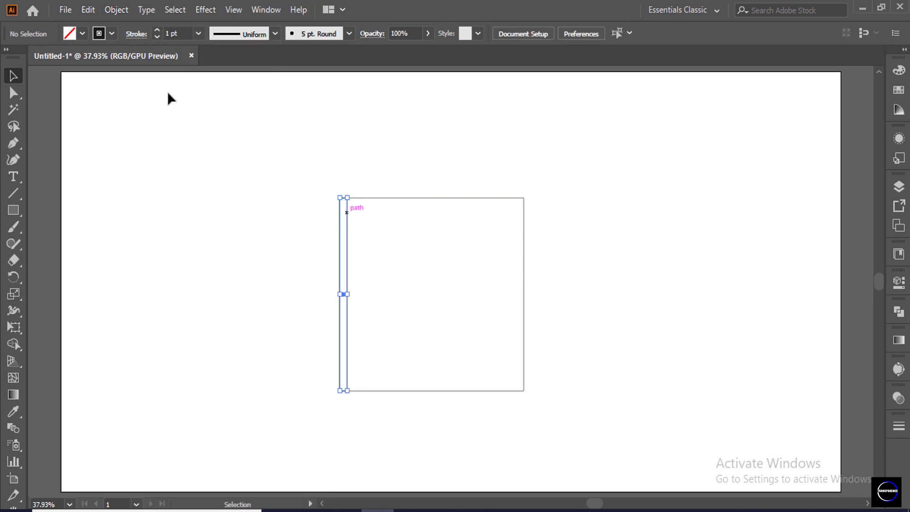
- Fill the strip black and place a copy a short gap to its right
left_click(83, 34)
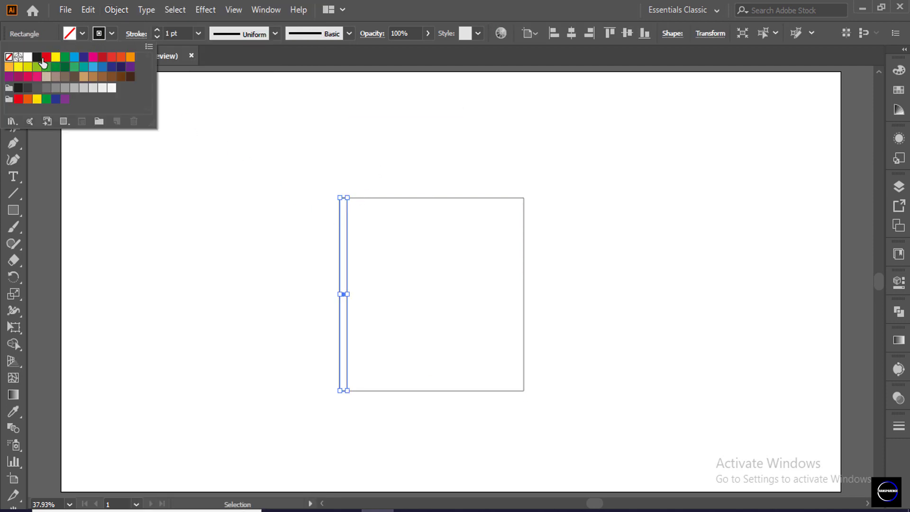
left_click(37, 58)
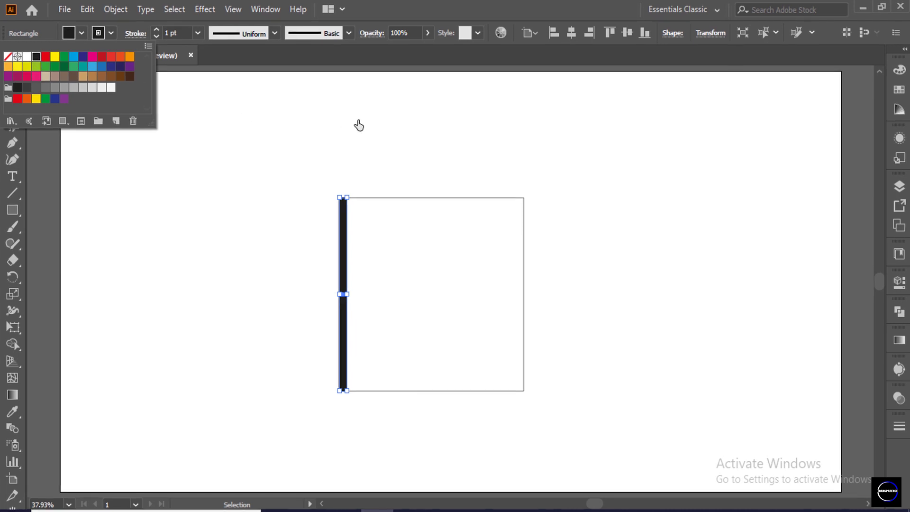
left_click(359, 124)
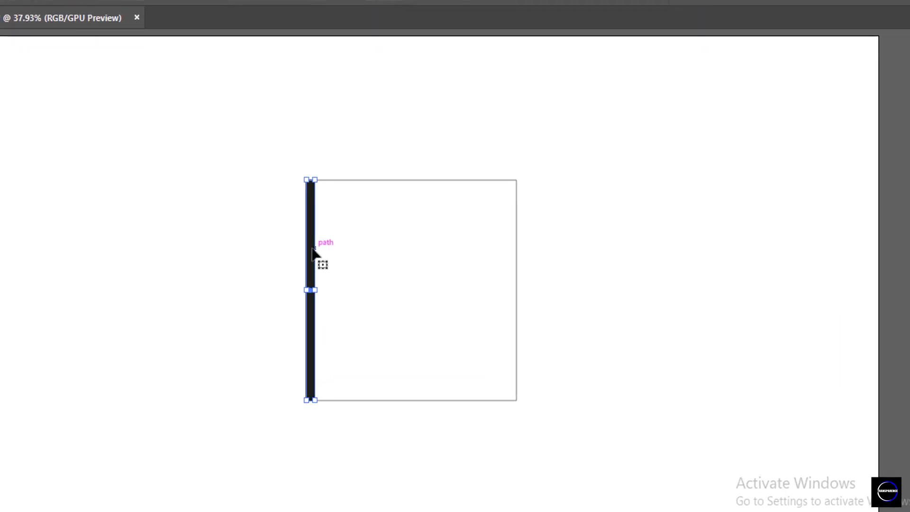
left_click_drag(326, 256, 353, 255)
left_click_drag(291, 234, 241, 223)
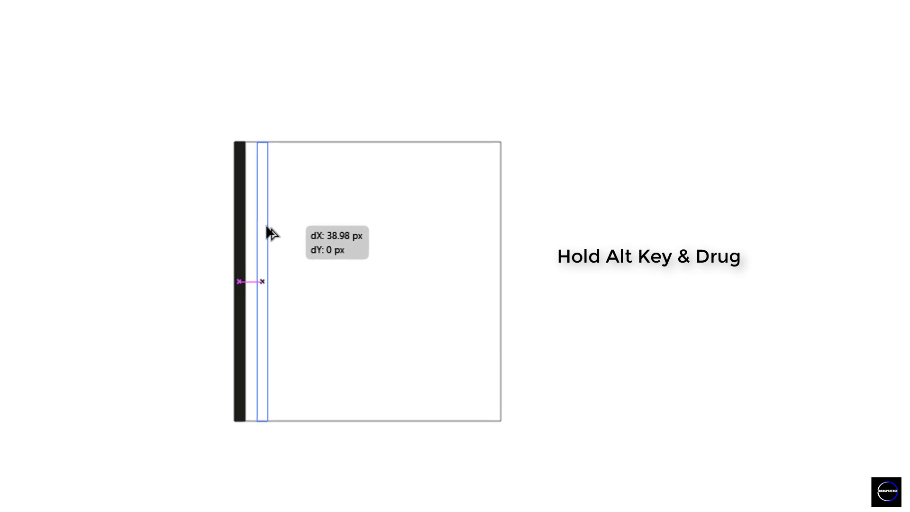
- Repeat the offset copy with Ctrl+D to add stripes toward the square's right edge
key("ctrl+d")
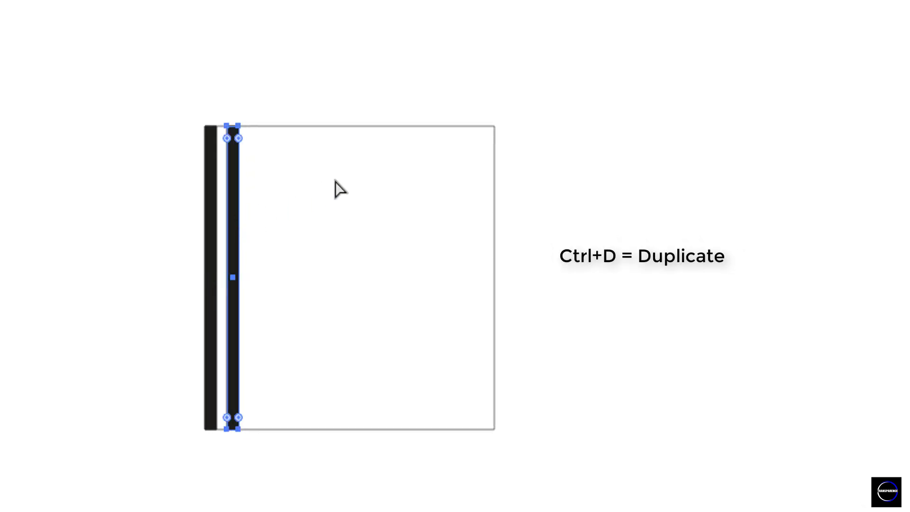
key("ctrl+d")
key("ctrl+d")
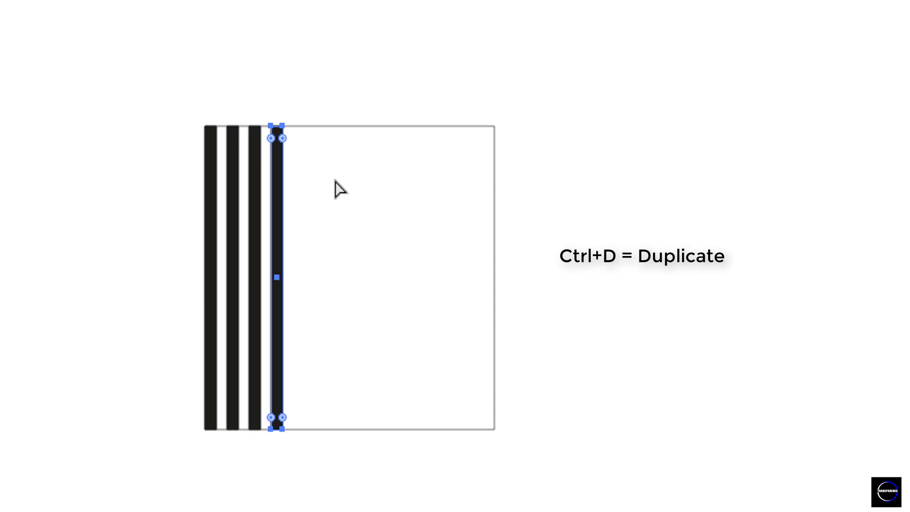
key("ctrl+d")
key("ctrl+d")
key("ctrl+d")
key("ctrl+d")
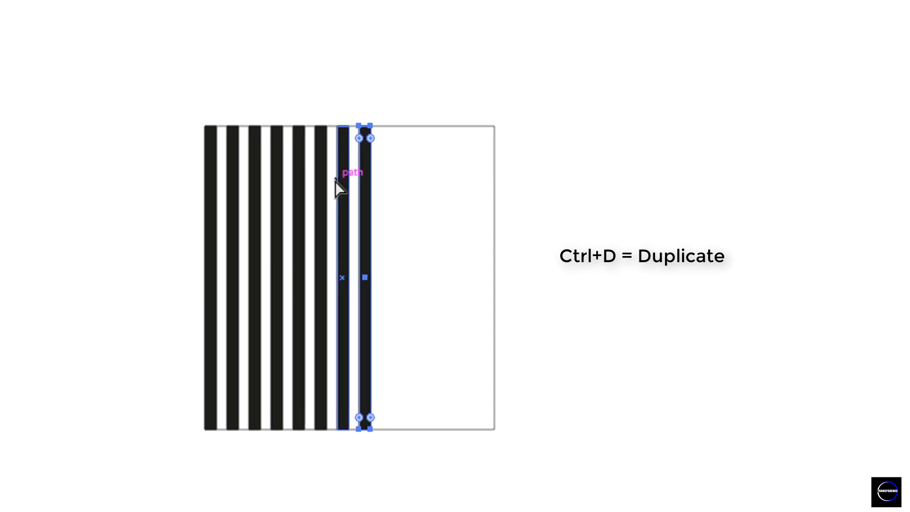
key("ctrl+d")
key("ctrl+d")
key("ctrl+d")
key("ctrl+d")
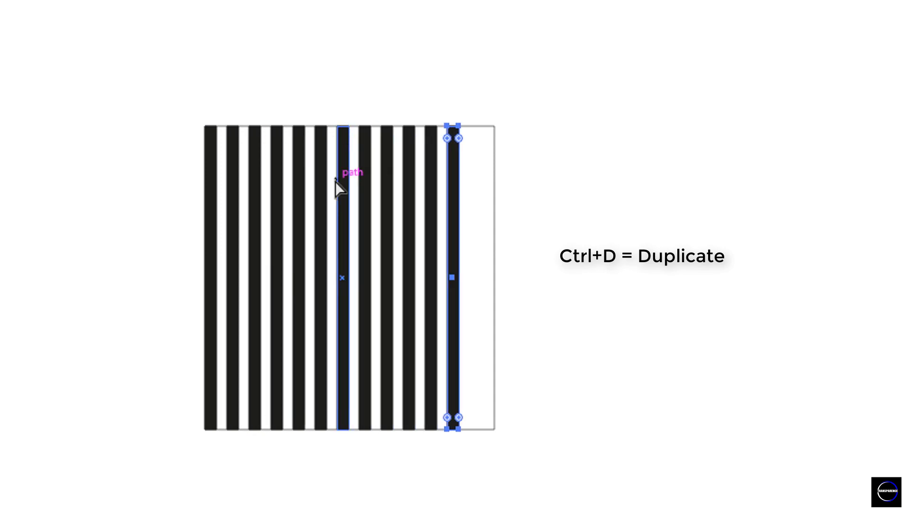
key("ctrl+d")
key("ctrl+d")
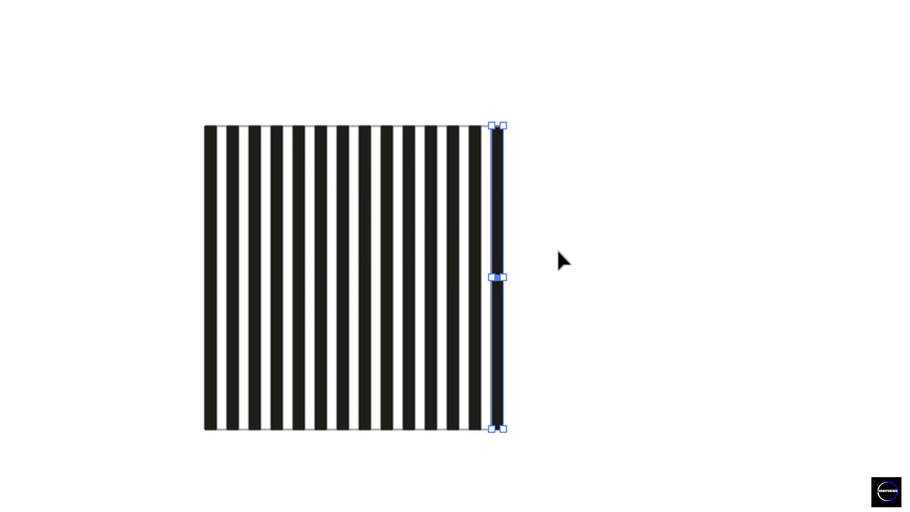
- Stretch all fourteen stripes to fit the square's full width
left_click_drag(560, 248, 244, 266)
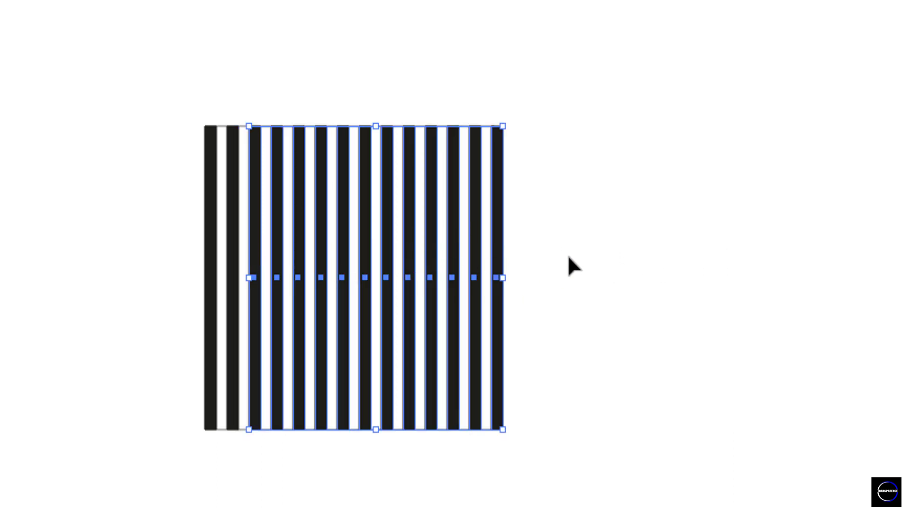
left_click_drag(569, 256, 193, 298)
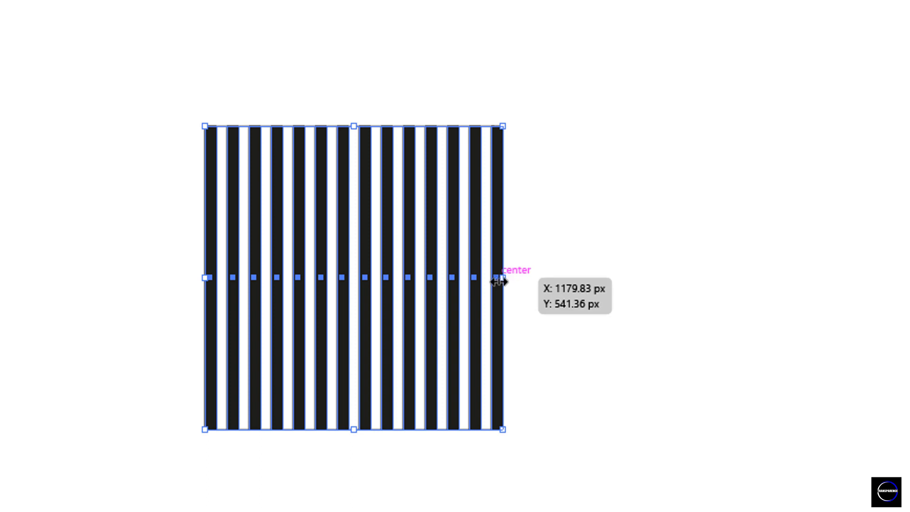
left_click_drag(501, 279, 496, 284)
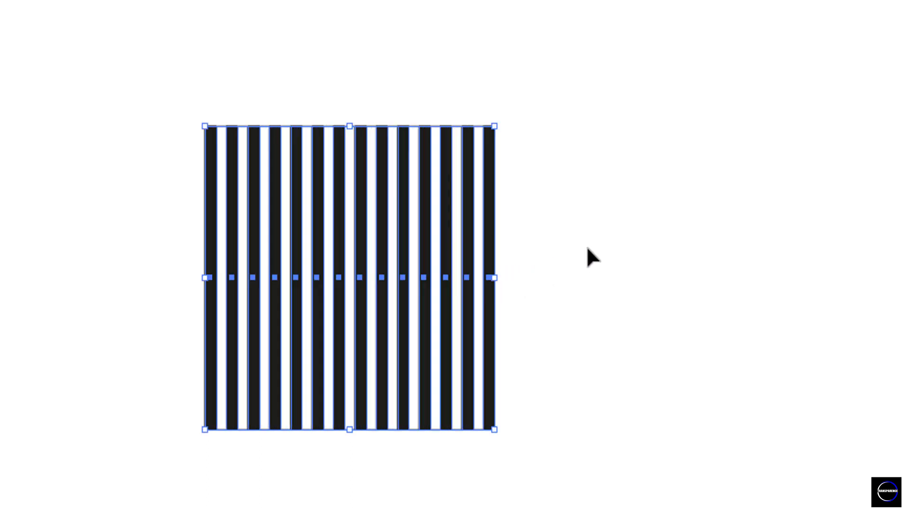
left_click(587, 246)
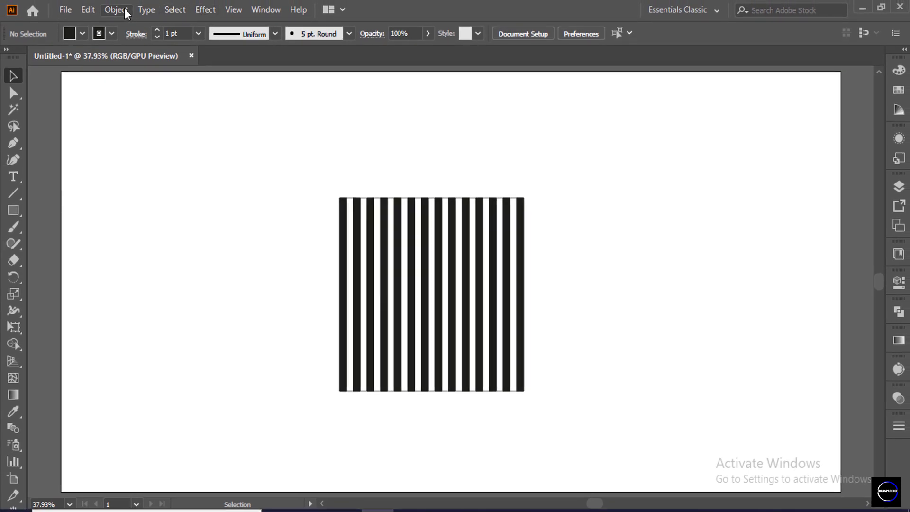
- Unlock the square, fill it yellow, and bring it to the front over the stripes
left_click(124, 7)
left_click(183, 116)
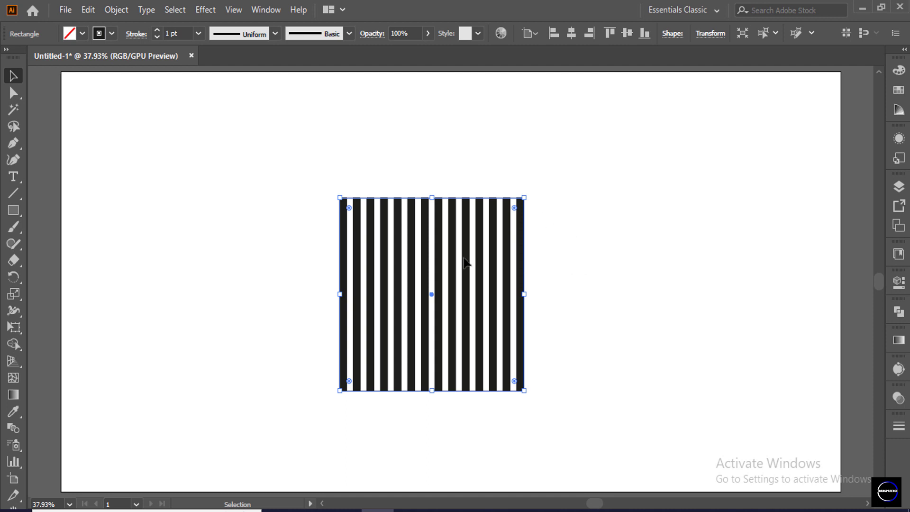
left_click(82, 33)
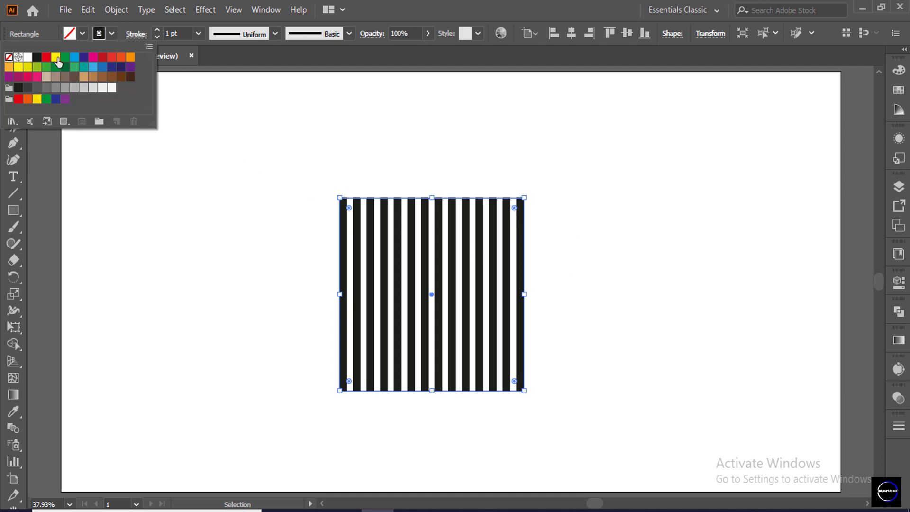
left_click(56, 57)
left_click(508, 271)
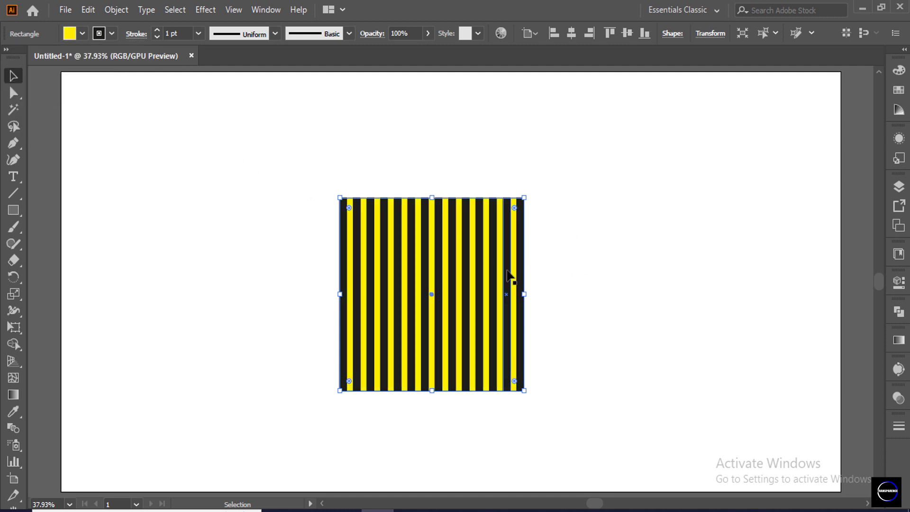
right_click(462, 268)
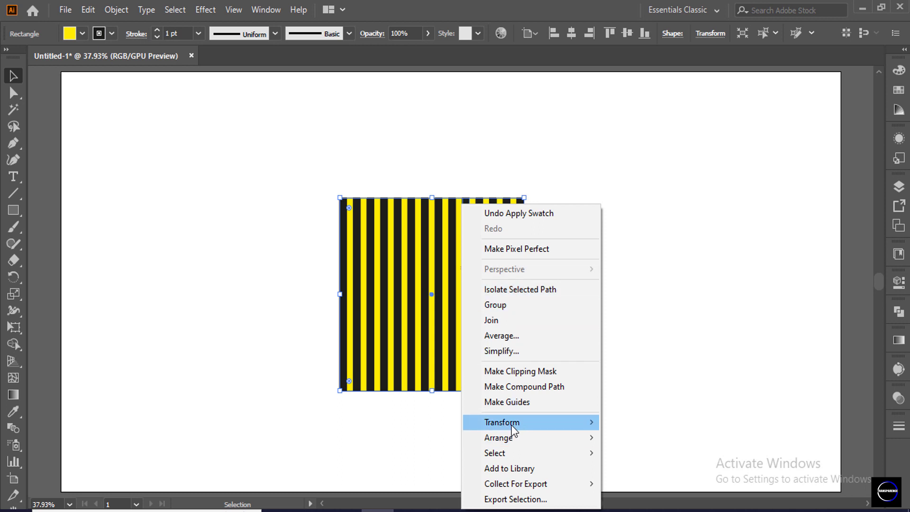
mouse_move(498, 437)
left_click(634, 432)
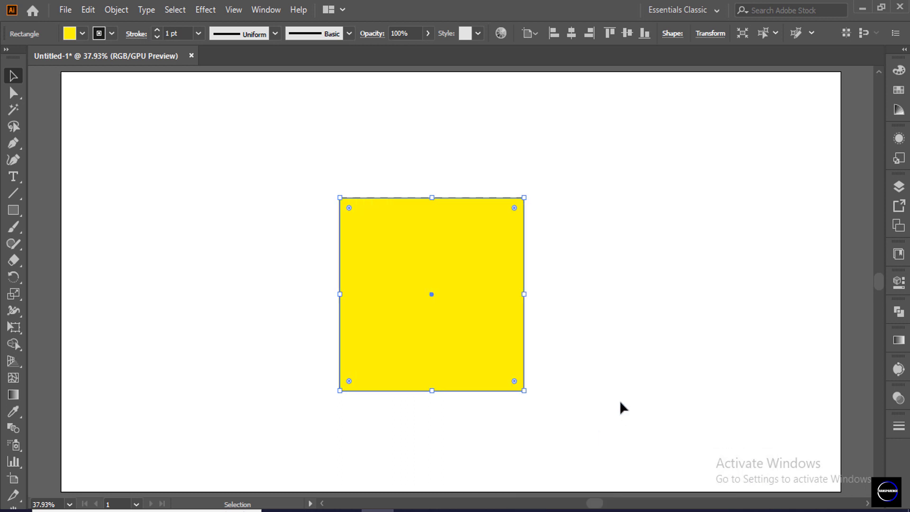
- Apply a black-white-black gradient to the square and rotate it to run vertically
left_click(266, 10)
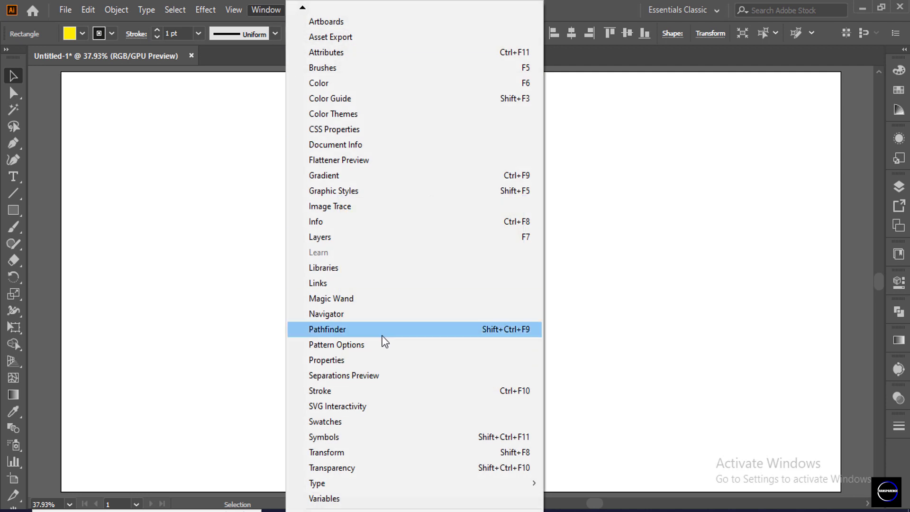
left_click(324, 175)
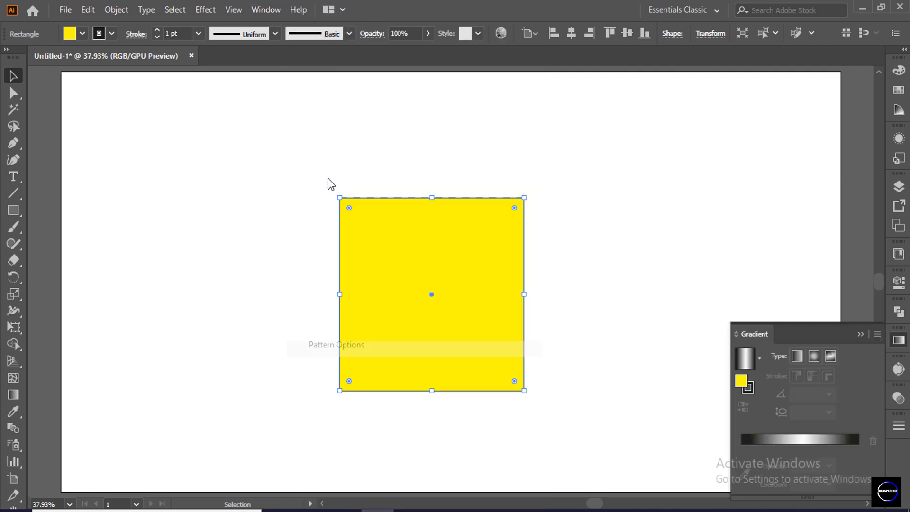
left_click(743, 363)
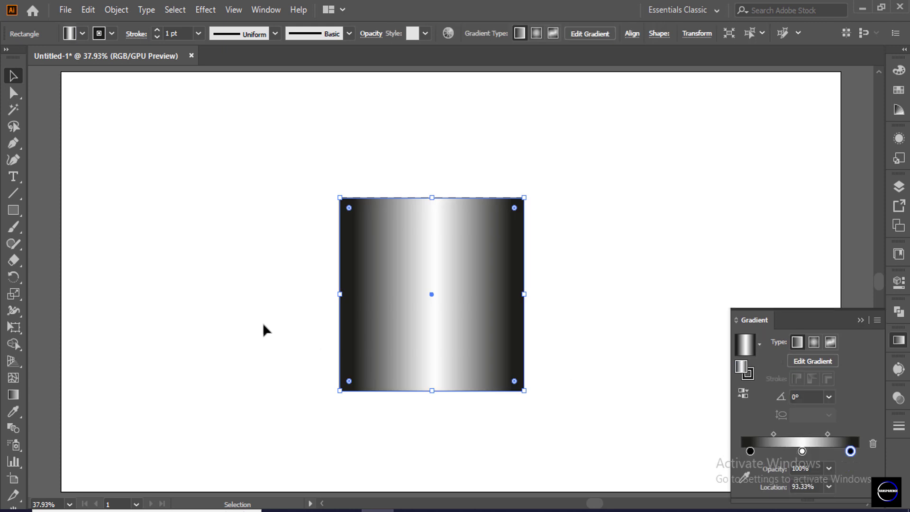
left_click(13, 394)
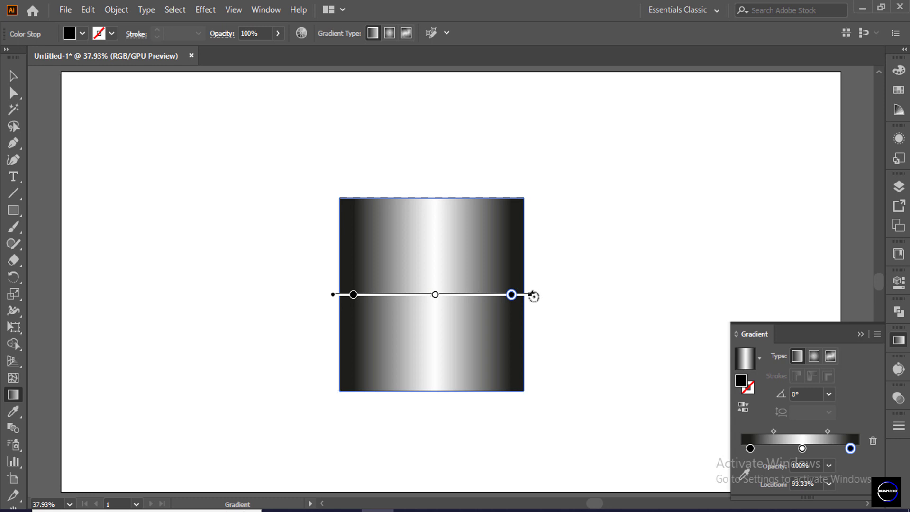
left_click_drag(517, 360, 488, 400)
left_click_drag(435, 427, 373, 435)
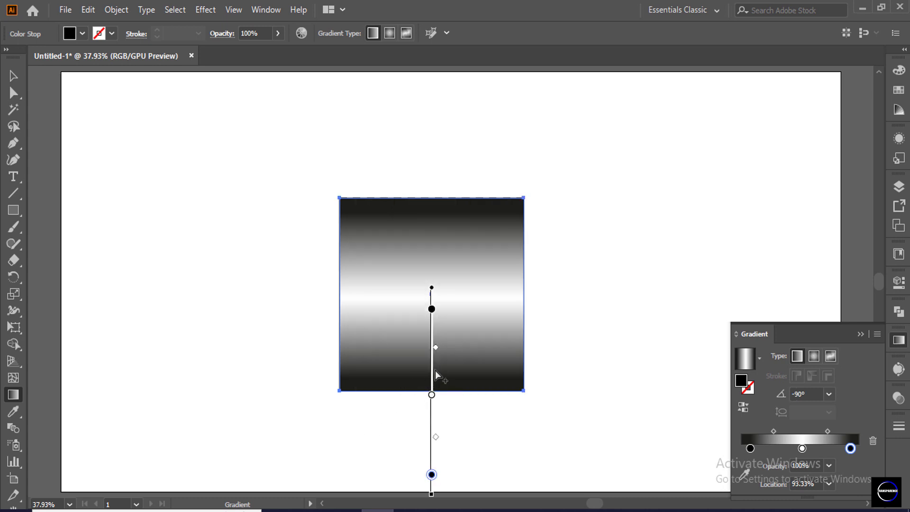
- Add a light grey middle stop, align the gradient over the square, and adjust the bottom stop
left_click(432, 370)
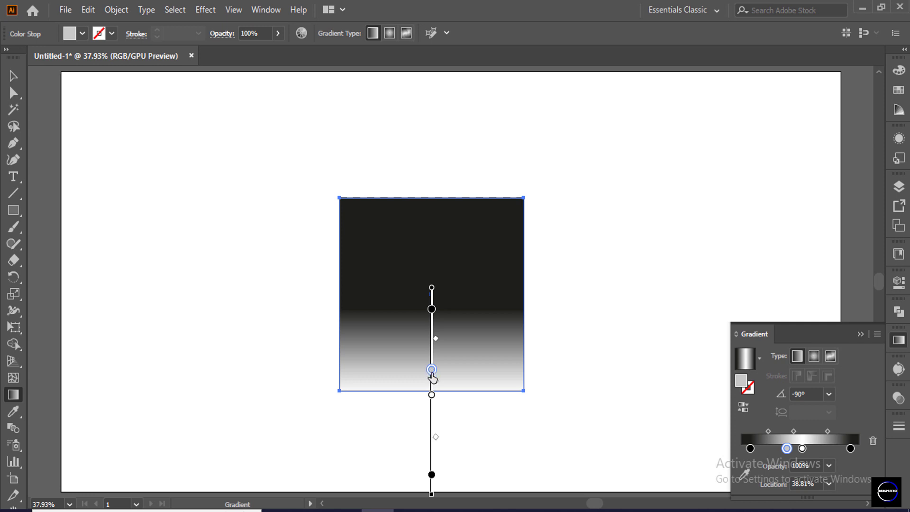
left_click_drag(433, 349, 434, 260)
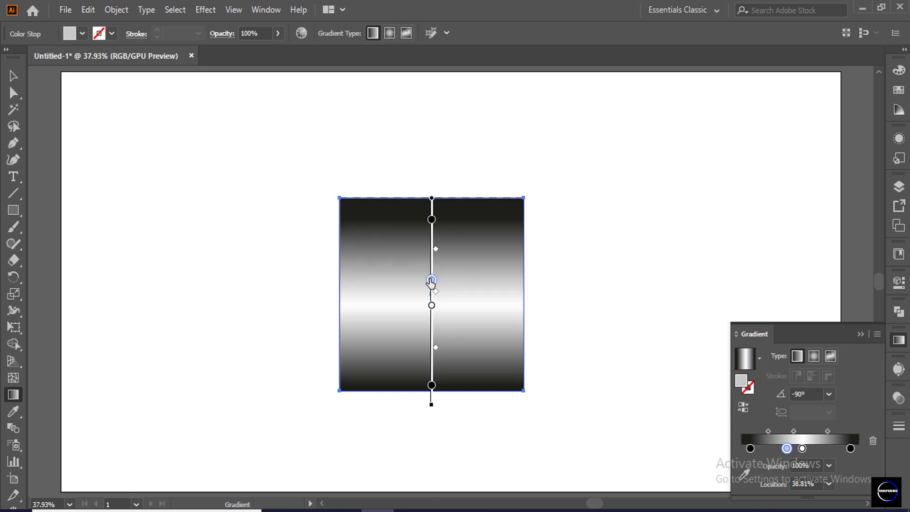
left_click_drag(431, 281, 431, 307)
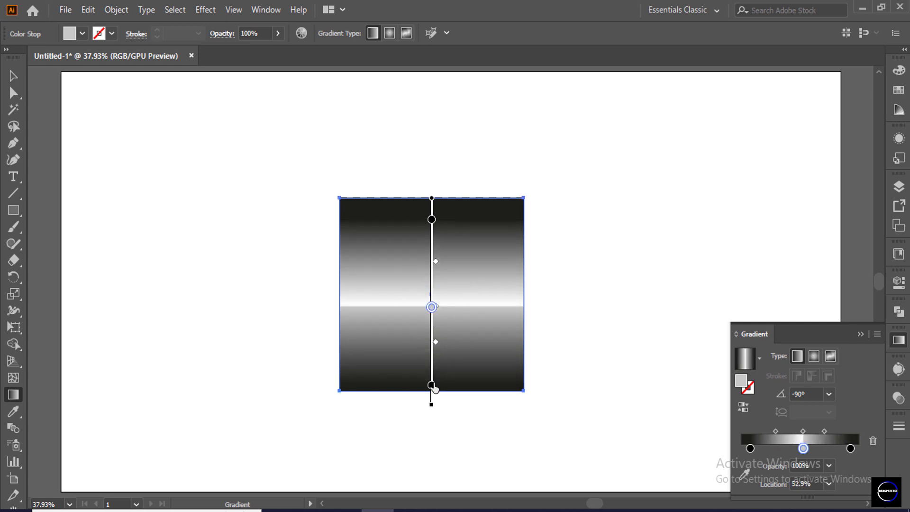
left_click(432, 385)
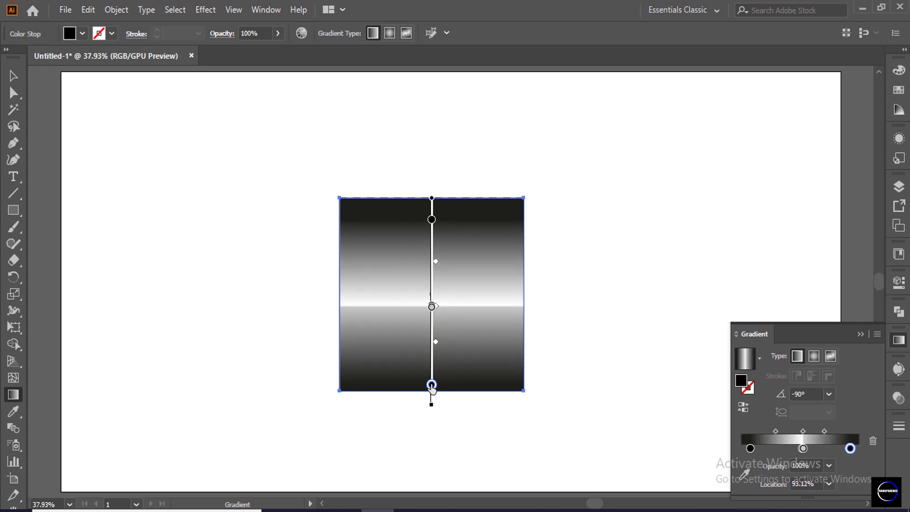
mouse_move(432, 385)
left_mouse_down()
mouse_move(431, 375)
mouse_move(431, 393)
left_mouse_up()
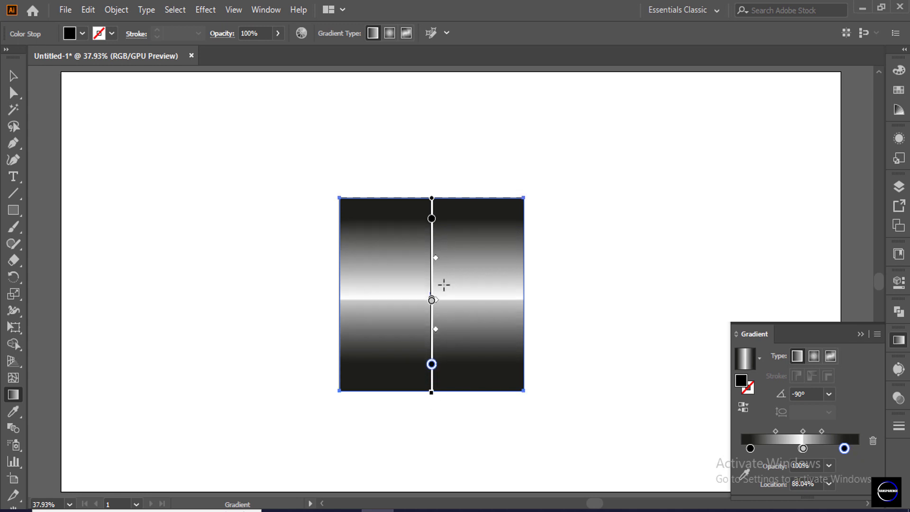
left_click(803, 449)
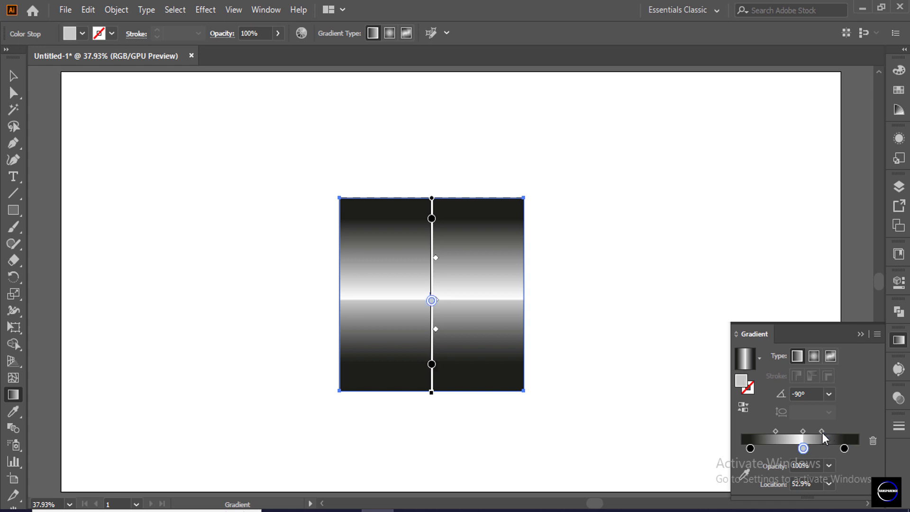
left_click_drag(821, 431, 824, 432)
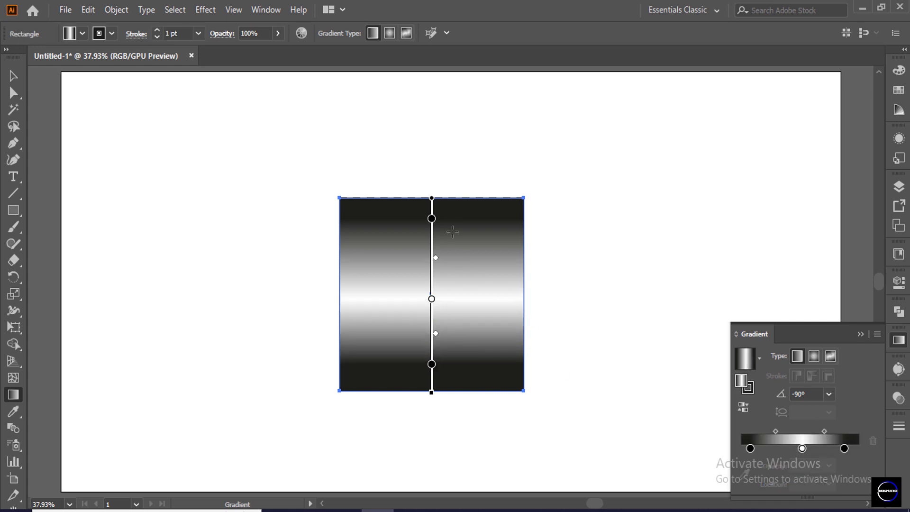
- Fine-tune the top and bottom stops and midpoints for dark edges and a bright middle
left_click(432, 219)
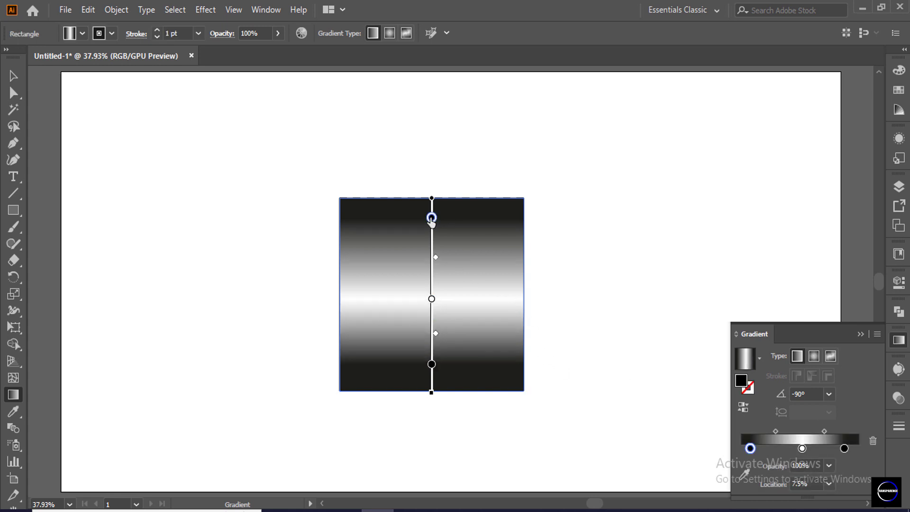
left_click_drag(432, 219, 432, 222)
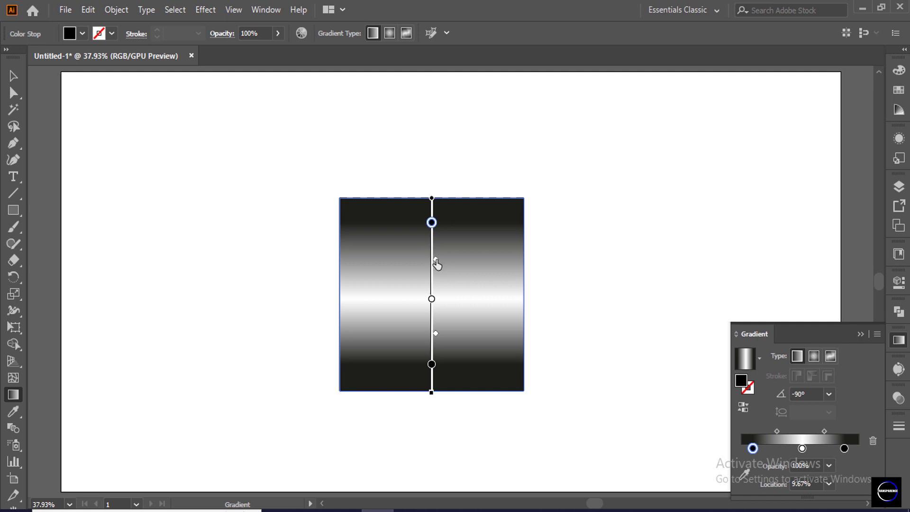
left_click_drag(436, 268, 436, 268)
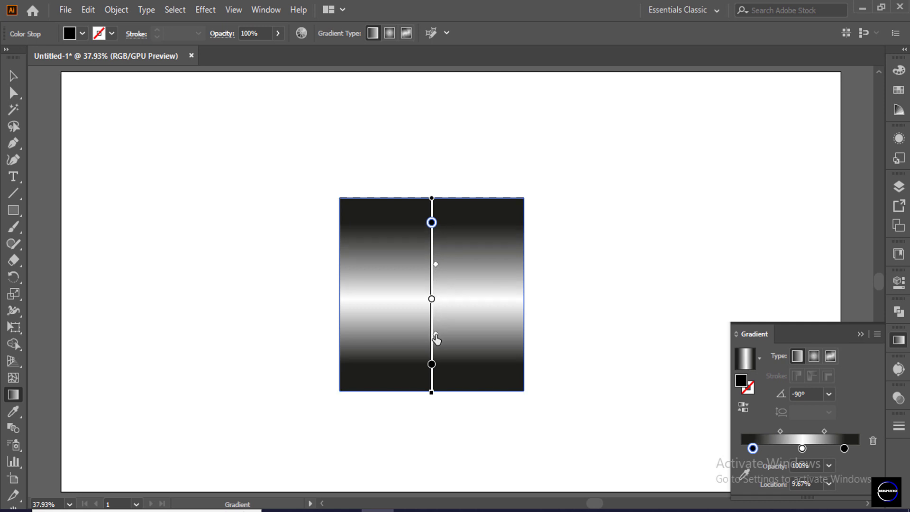
left_click_drag(436, 338, 436, 340)
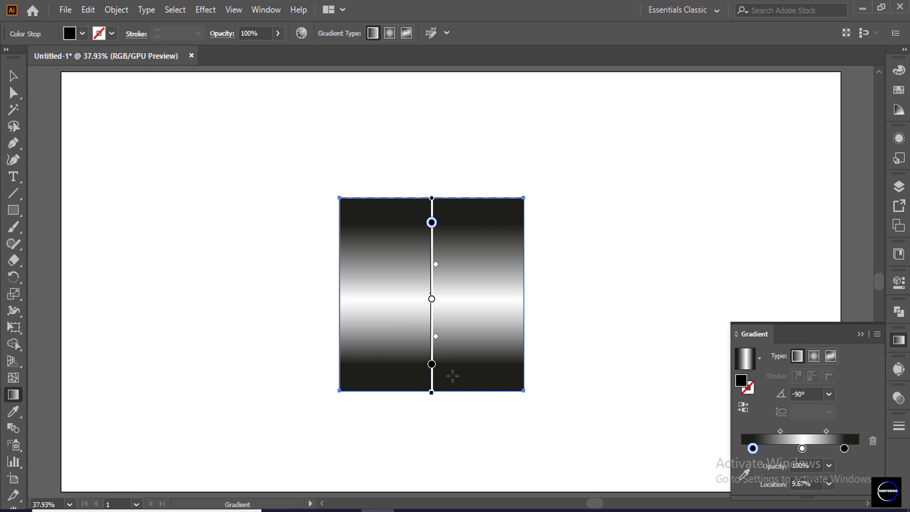
left_click_drag(432, 365, 431, 373)
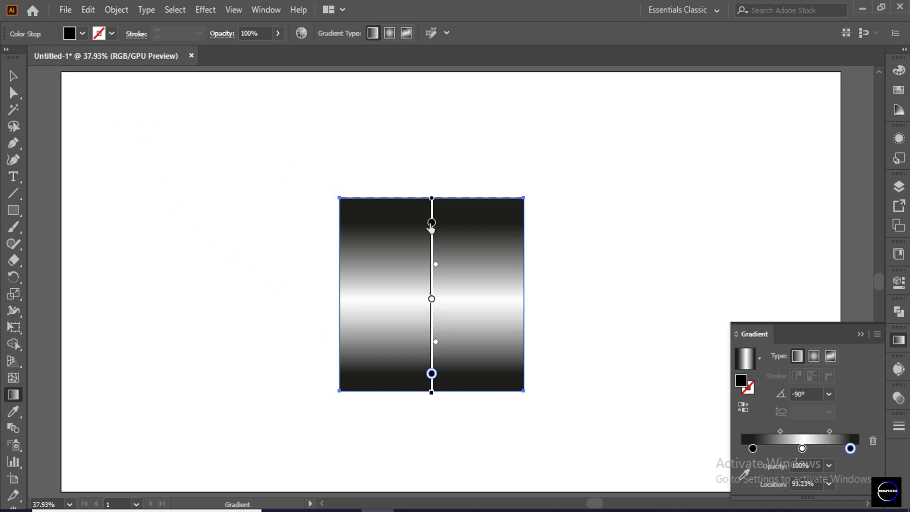
left_click_drag(431, 227, 431, 224)
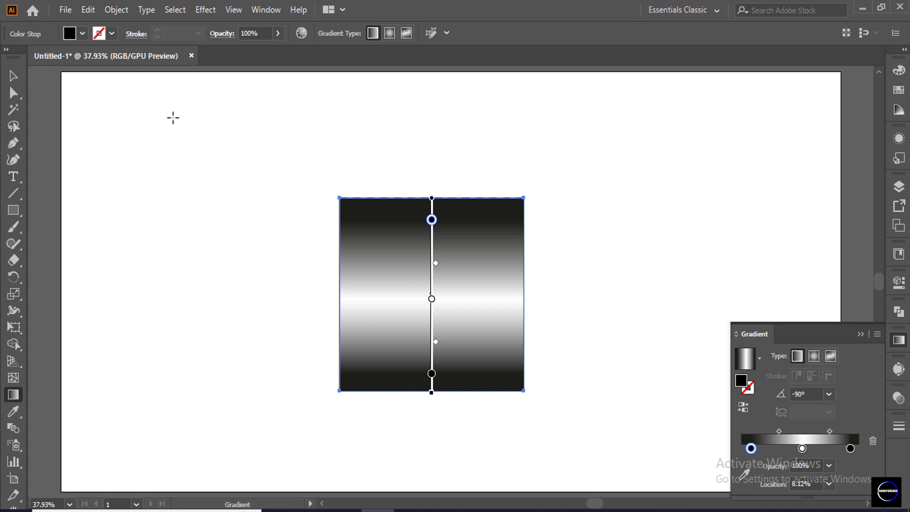
left_click(17, 74)
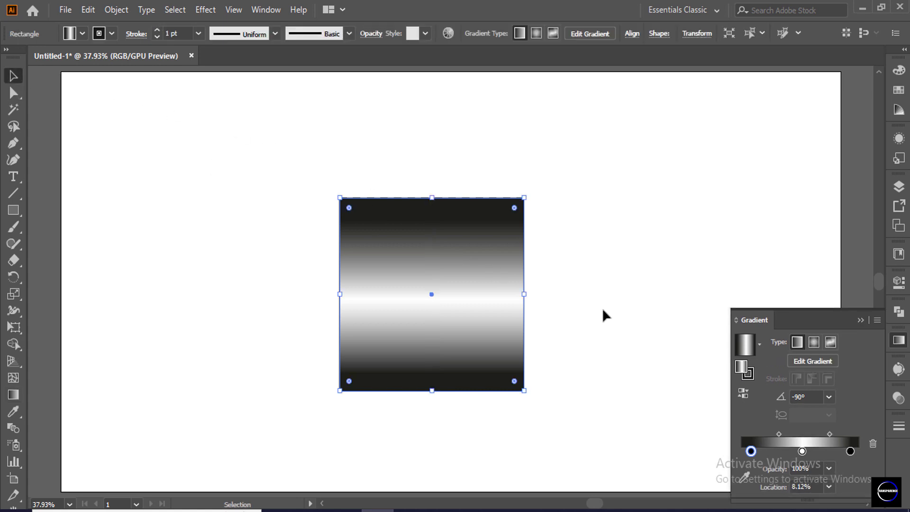
- Set the gradient square's blend mode to Multiply, then select the square and its stripes
left_click(266, 9)
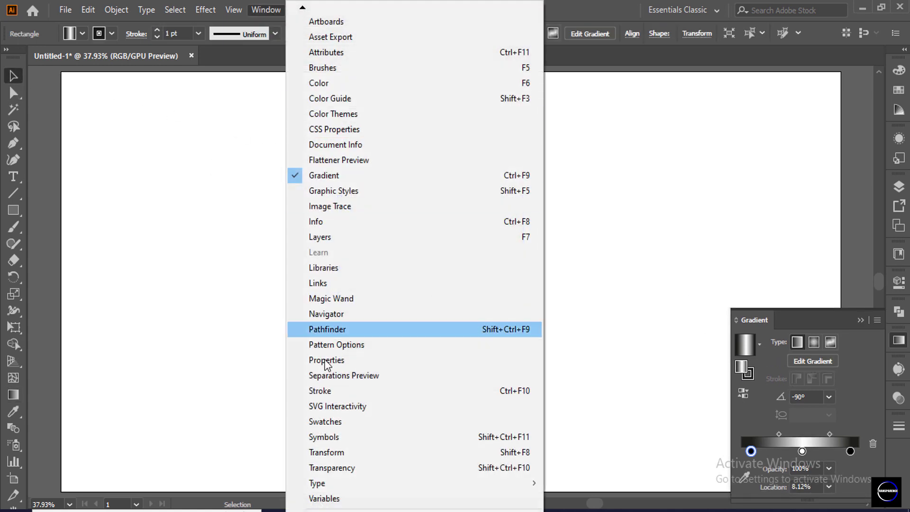
left_click(331, 467)
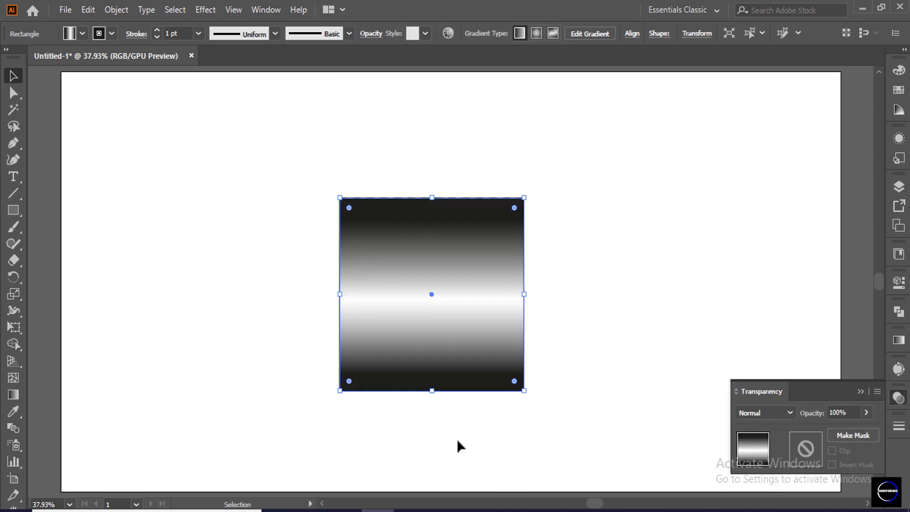
left_click(791, 413)
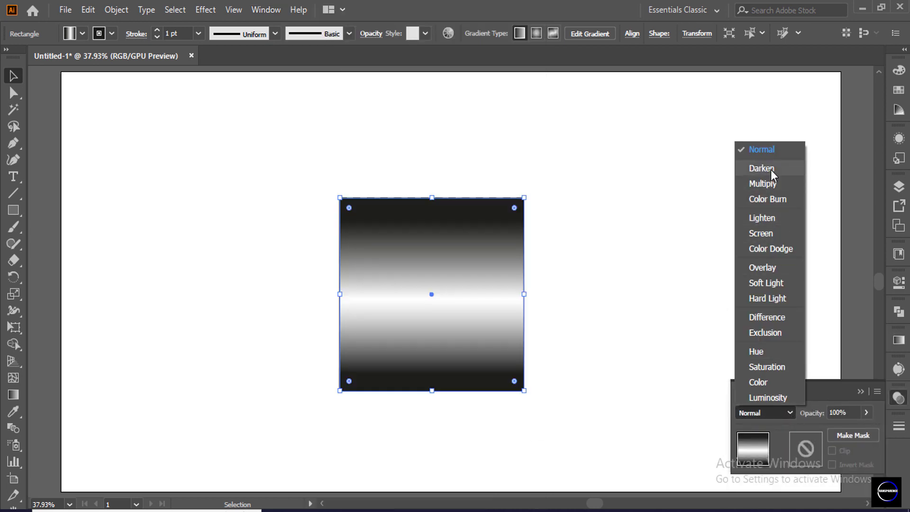
left_click(770, 183)
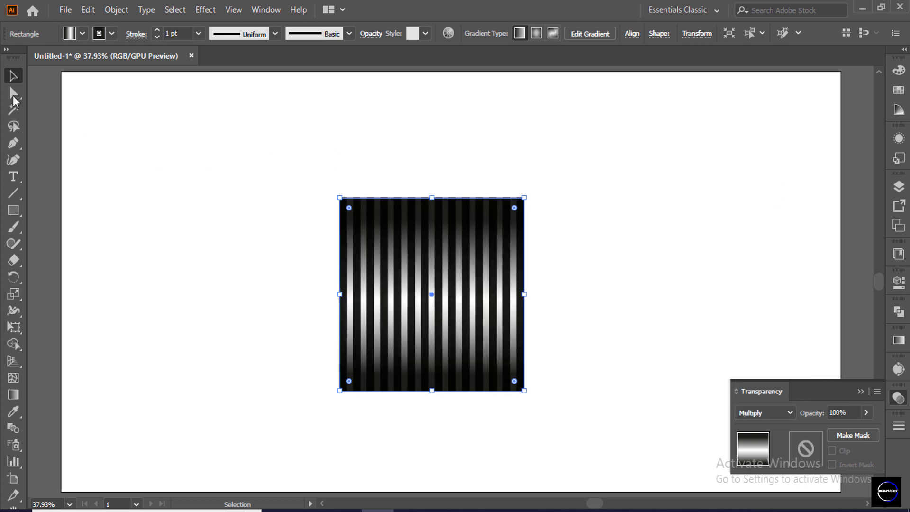
left_click(329, 147)
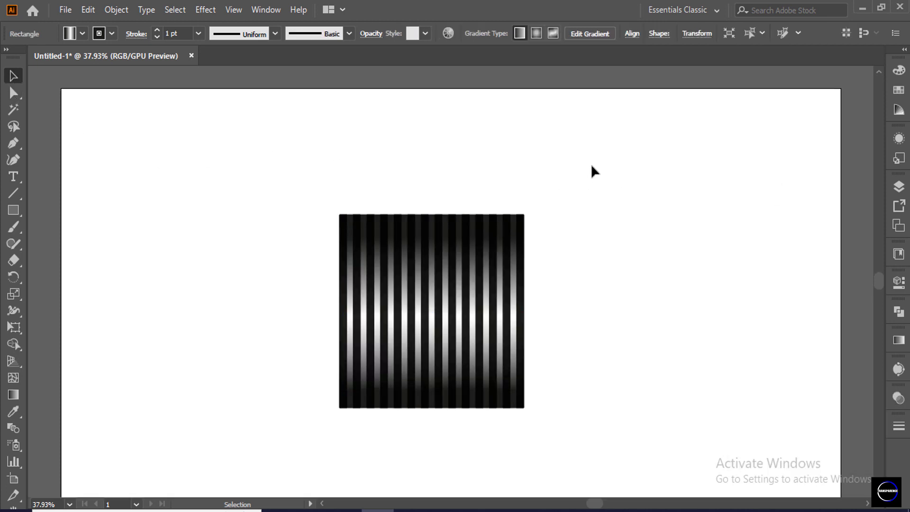
left_click_drag(583, 145, 296, 436)
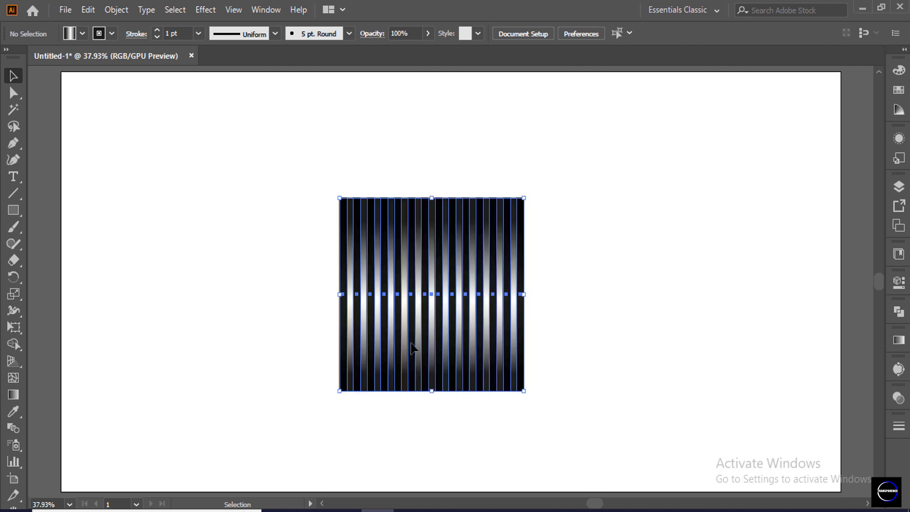
- Group the striped square and shrink it to half size
right_click(469, 343)
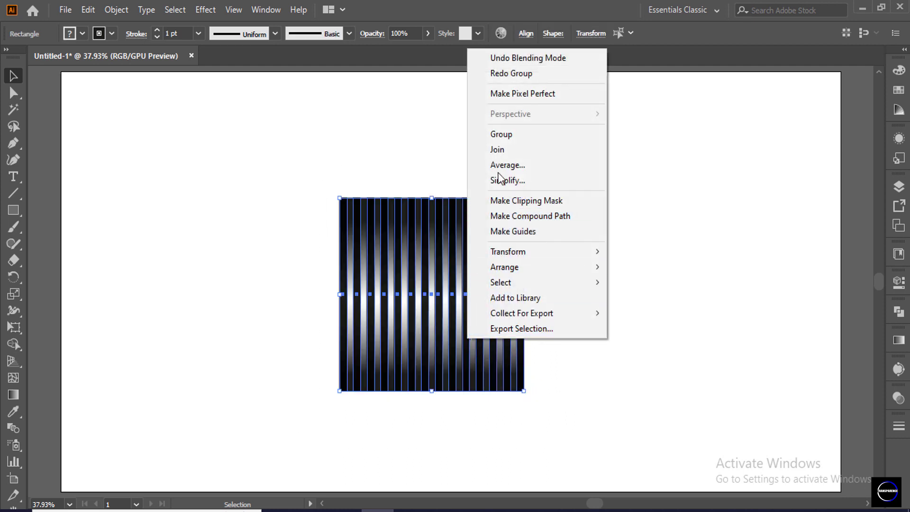
left_click(501, 134)
left_click_drag(524, 391, 437, 327)
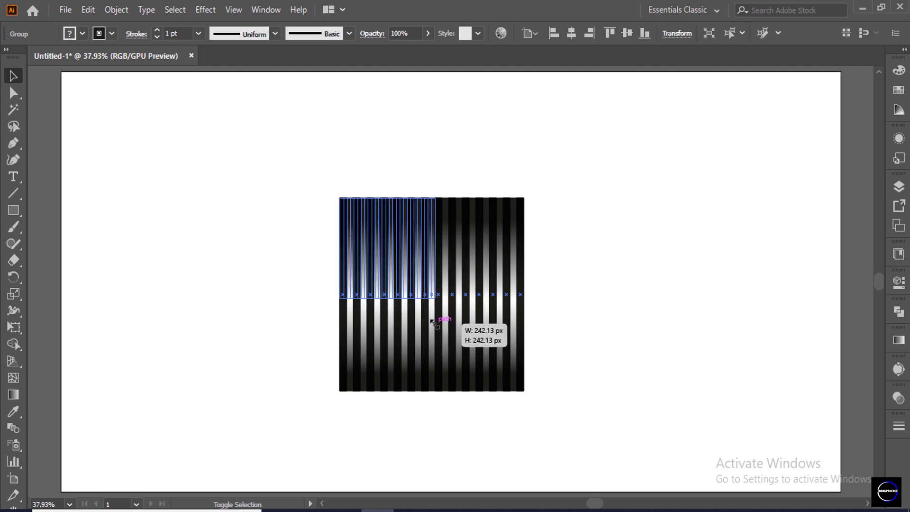
left_click_drag(439, 329, 432, 320)
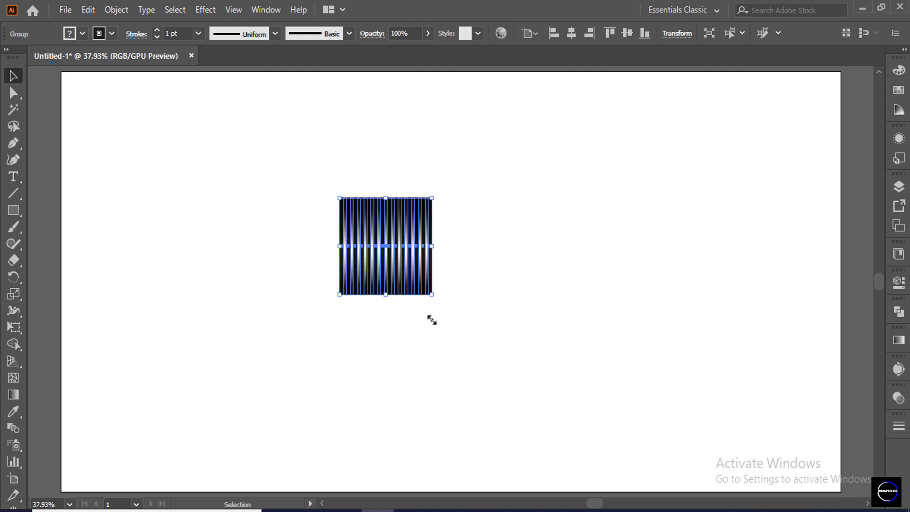
- Place a copy to the right and rotate it 90° so its stripes run horizontally
left_click(489, 236)
mouse_move(427, 249)
left_mouse_down()
mouse_move(504, 254)
mouse_move(492, 256)
left_mouse_up()
left_click(583, 234)
left_click(493, 244)
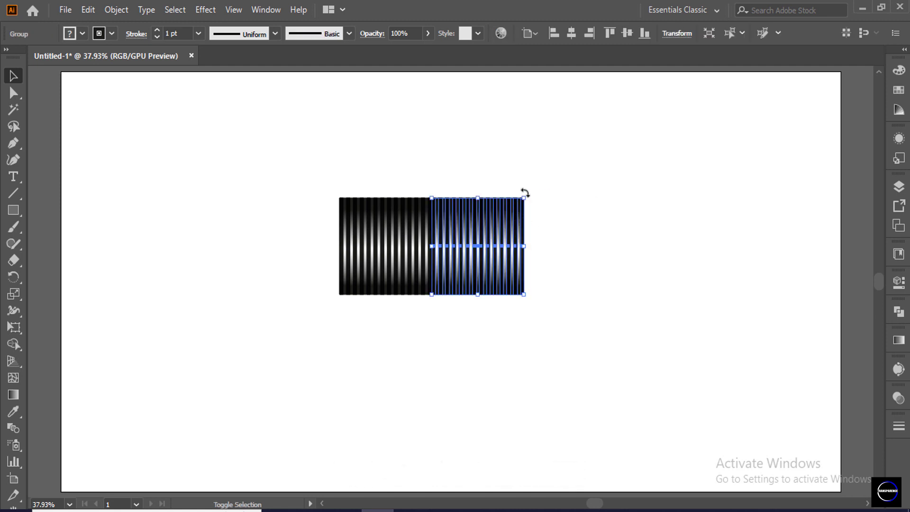
left_click_drag(525, 193, 531, 277)
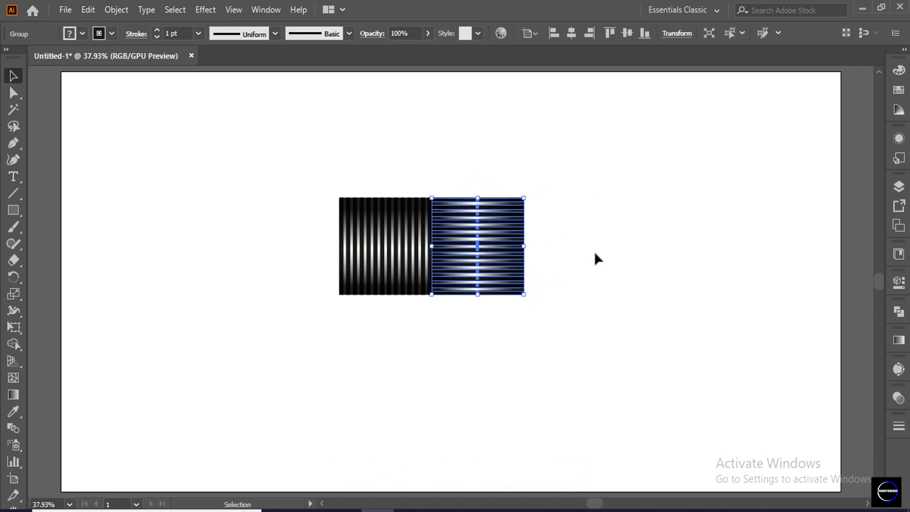
left_click(595, 255)
- Copy the vertical tile to the bottom-right and the horizontal tile to the bottom-left, then select all four
left_click(393, 244)
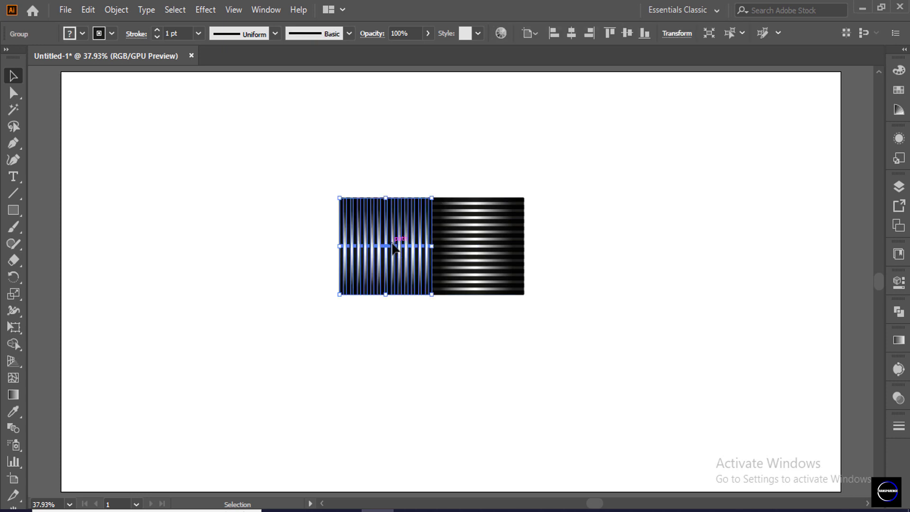
mouse_move(393, 246)
left_mouse_down()
mouse_move(482, 352)
mouse_move(483, 343)
left_mouse_up()
left_click(577, 278)
mouse_move(501, 266)
left_mouse_down()
mouse_move(547, 261)
mouse_move(490, 420)
mouse_move(427, 386)
mouse_move(410, 362)
left_mouse_up()
left_click(591, 223)
left_click_drag(586, 186, 422, 272)
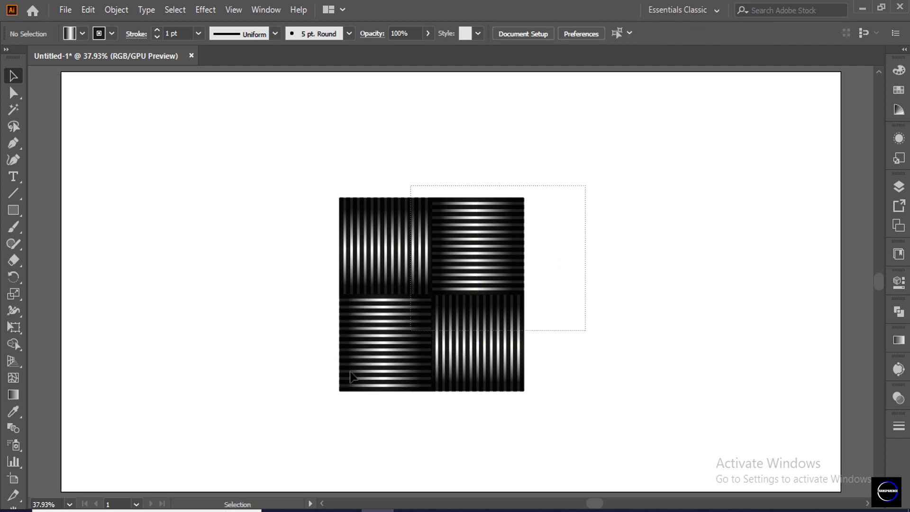
- Group the four squares into one tile, shrink it, and move it to the artboard's top-left corner
right_click(427, 264)
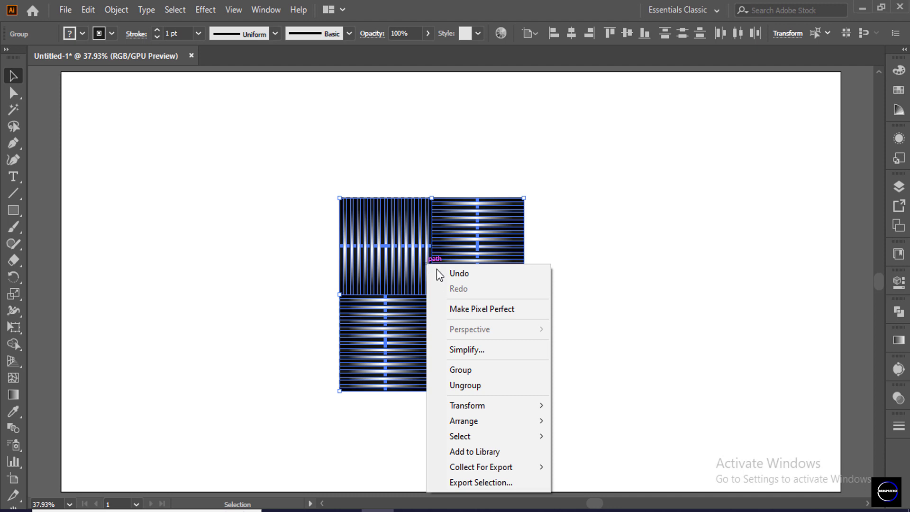
left_click(465, 371)
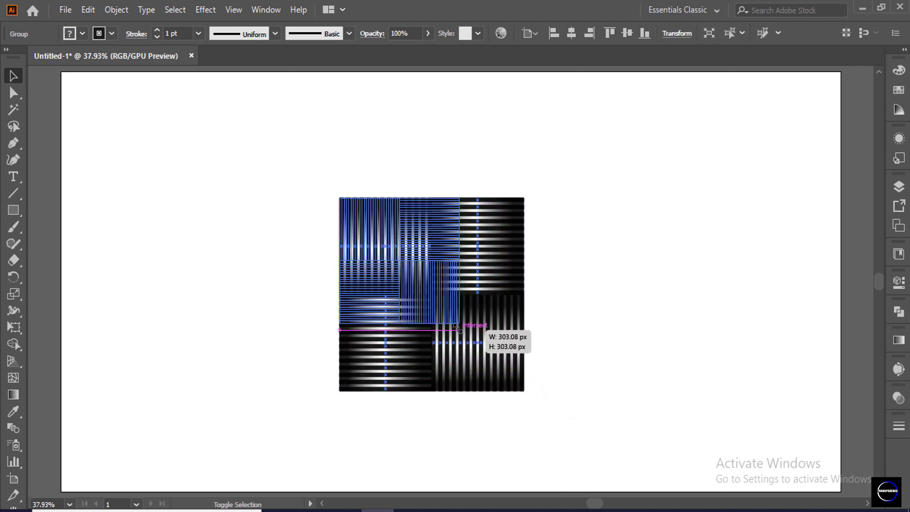
left_click_drag(493, 374, 443, 303)
mouse_move(375, 231)
left_mouse_down()
mouse_move(226, 186)
mouse_move(141, 128)
mouse_move(219, 117)
left_mouse_up()
left_click(223, 124)
left_click(121, 126)
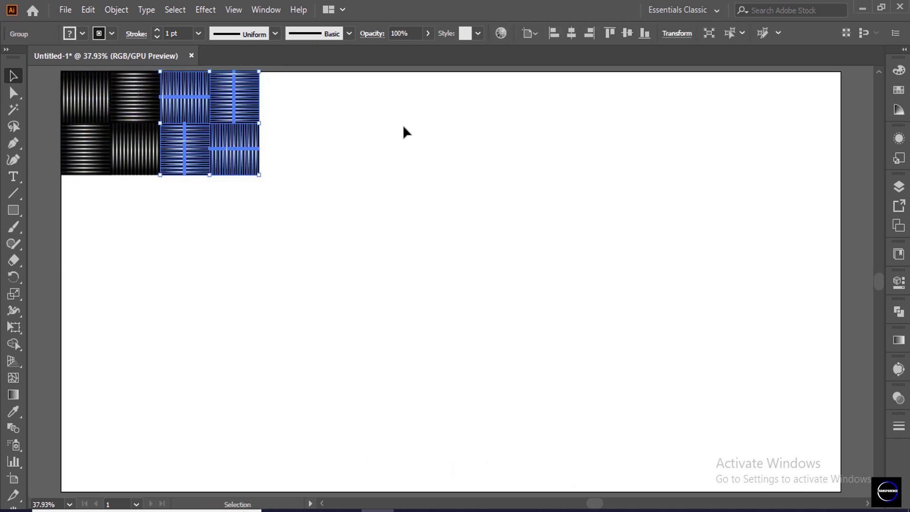
- Repeat the tile twice across the top row, then copy the whole row straight down
key("ctrl+d")
key("ctrl+d")
key("ctrl+d")
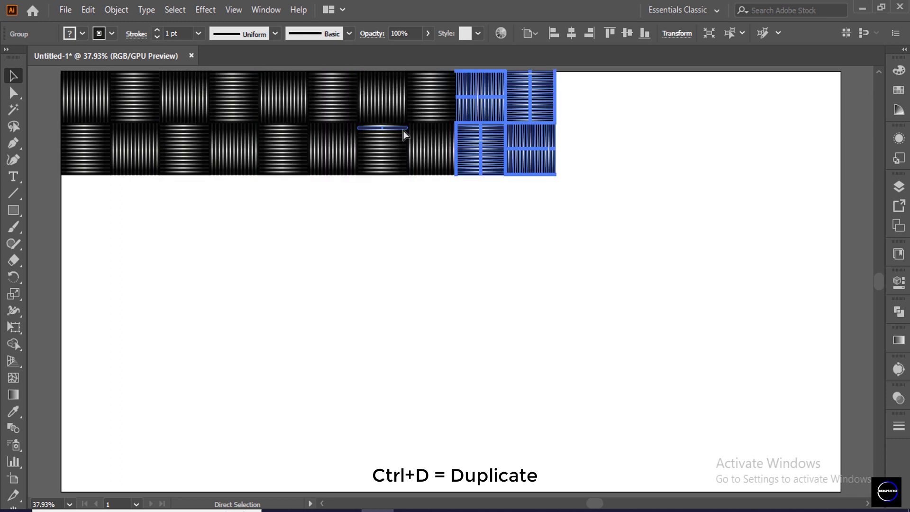
key("ctrl+d")
key("ctrl+d")
key("ctrl+d")
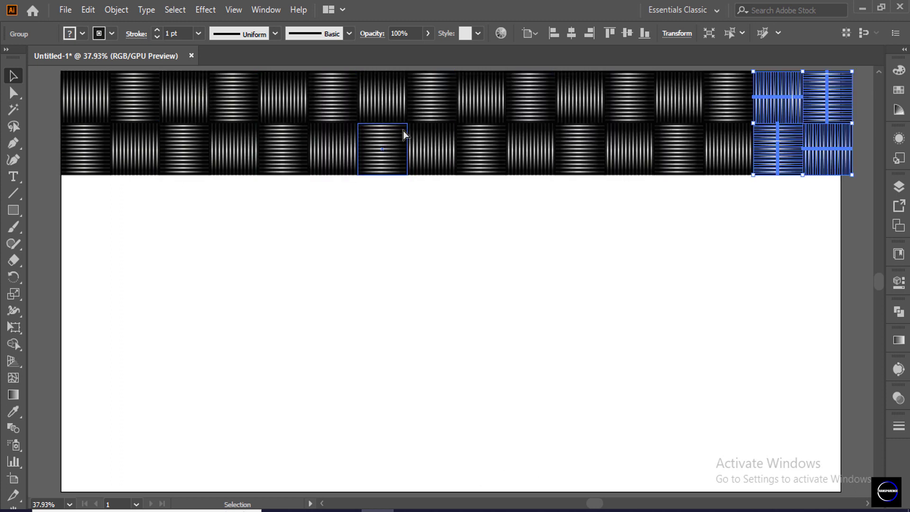
left_click(314, 229)
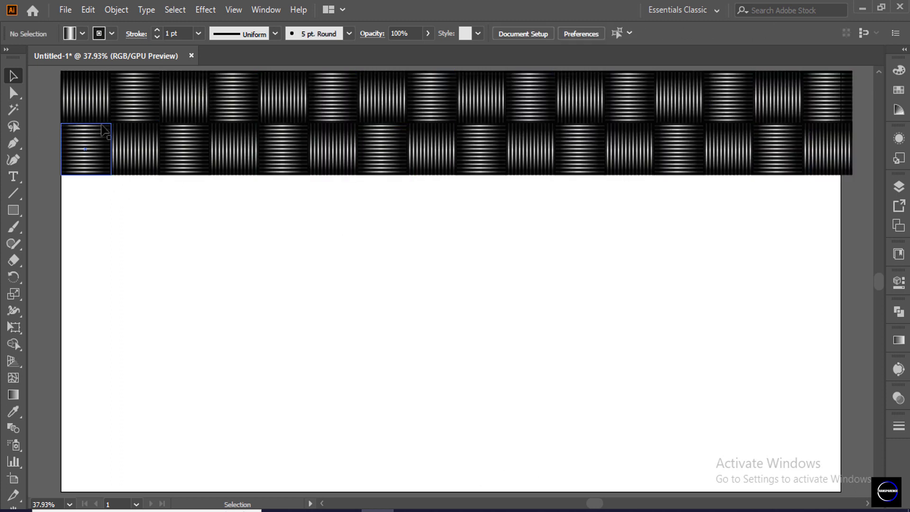
left_click_drag(34, 112, 825, 134)
mouse_move(449, 157)
left_mouse_down()
mouse_move(459, 253)
mouse_move(437, 257)
left_mouse_up()
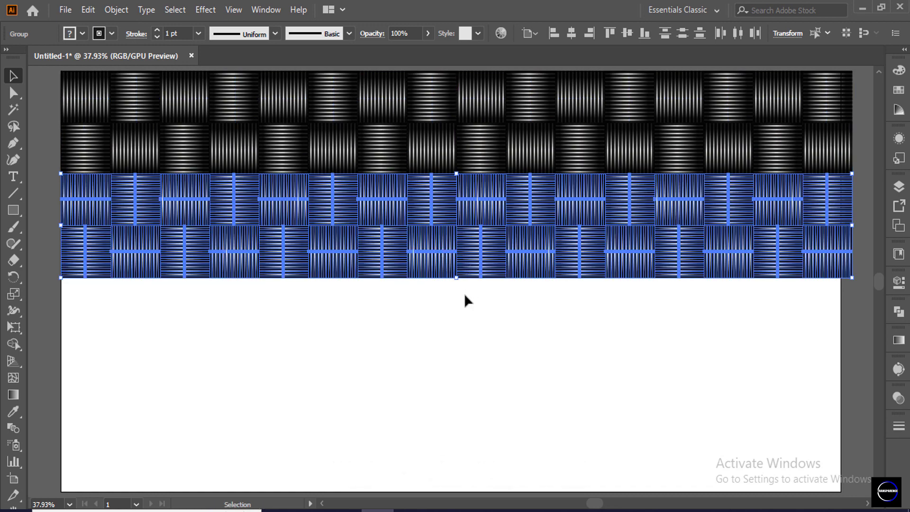
- Repeat the downward band copy to cover the artboard, then deselect
key("ctrl+d")
key("ctrl+d")
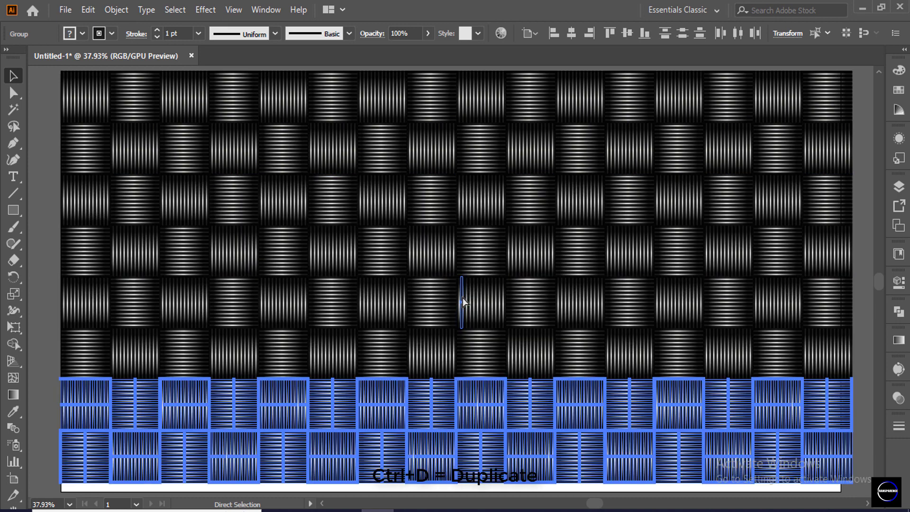
left_click(51, 216)
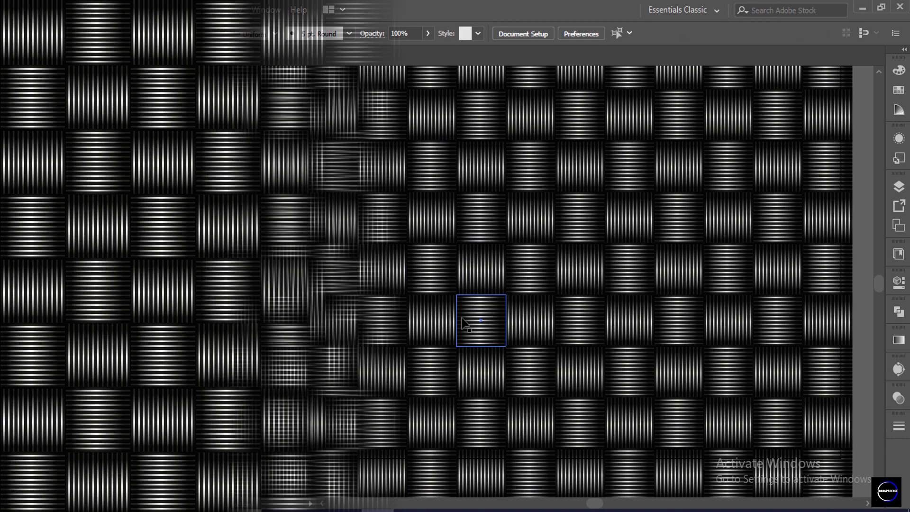